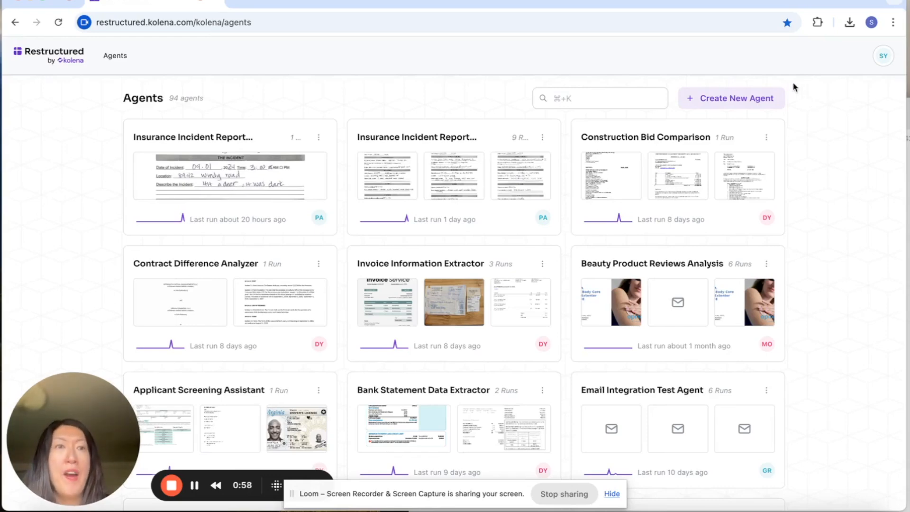
Start a new agent with the objective "Extract invoice information" and continue to its remaining details
click(744, 104)
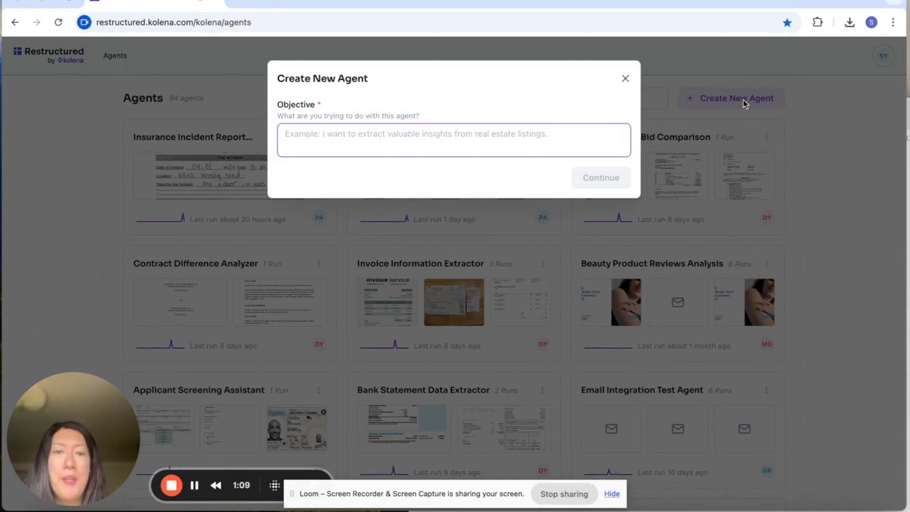
text(Ex)
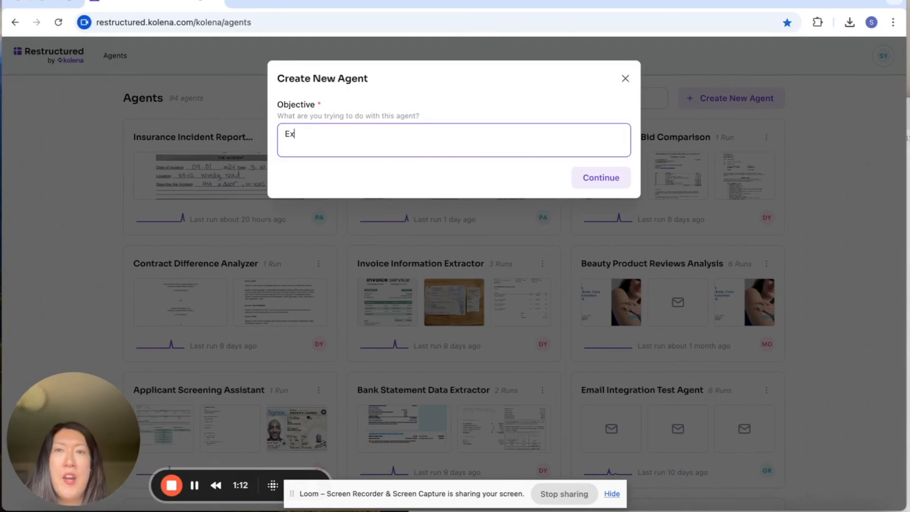
text(tract in)
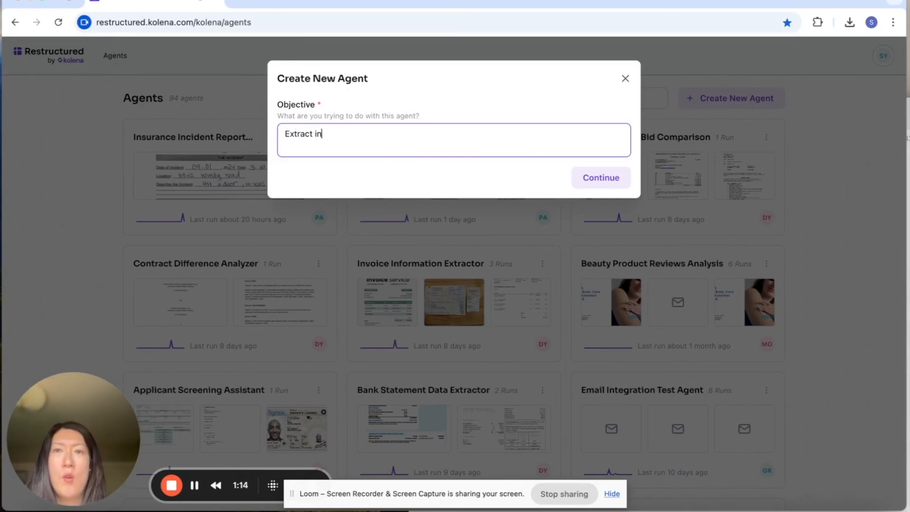
text(voice information)
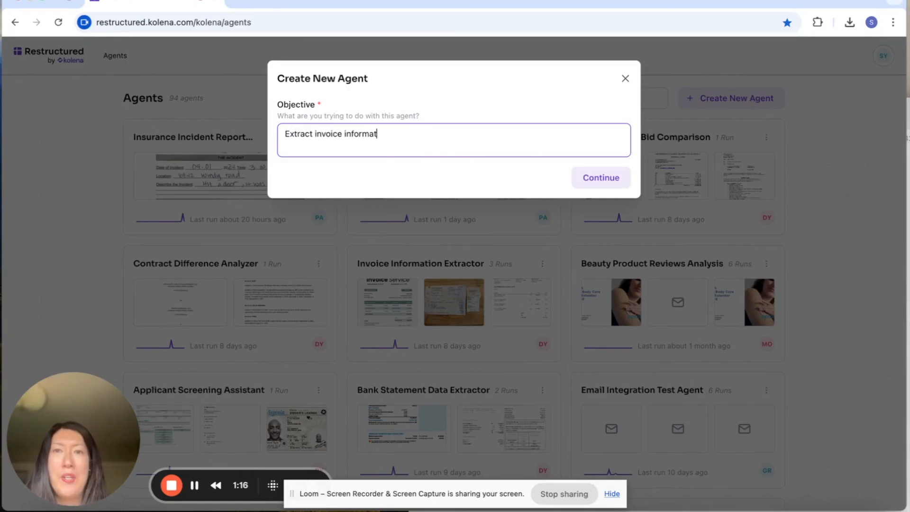
click(617, 176)
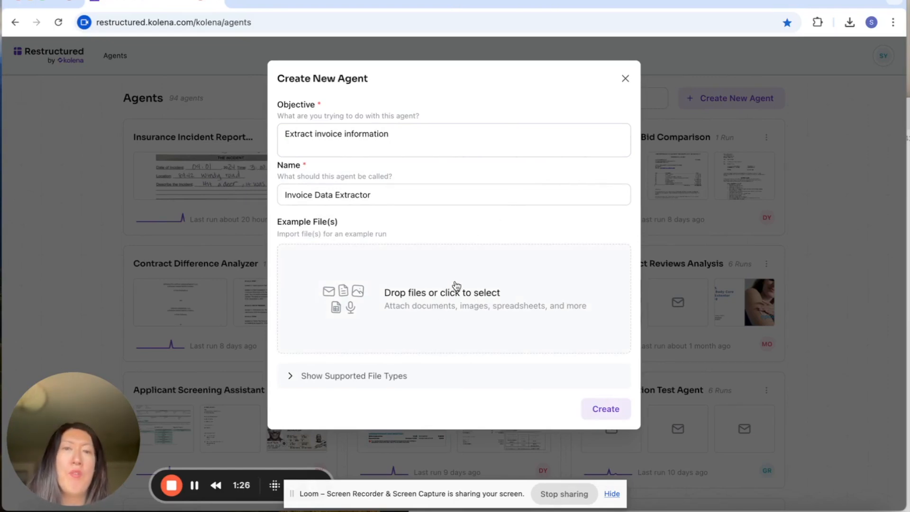
Attach invoice5.pdf from the Invoices folder as the example file for the new agent
click(456, 285)
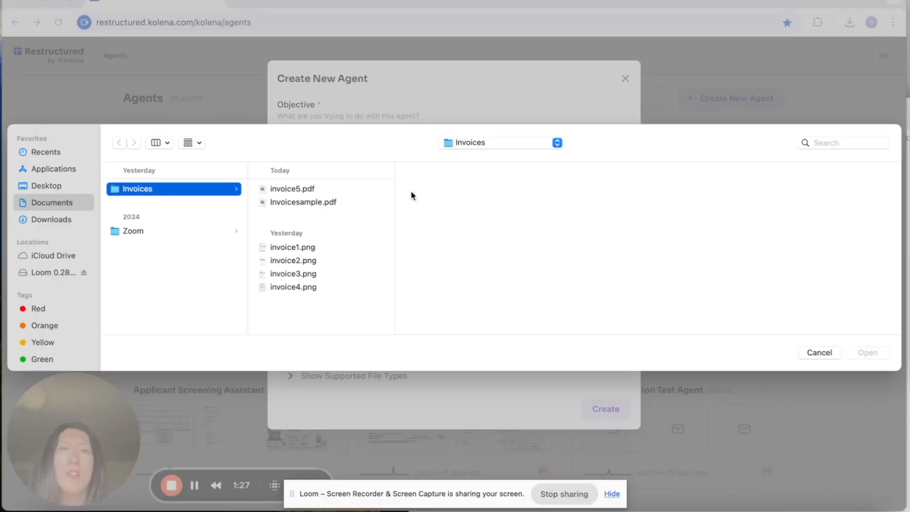
click(340, 202)
click(863, 352)
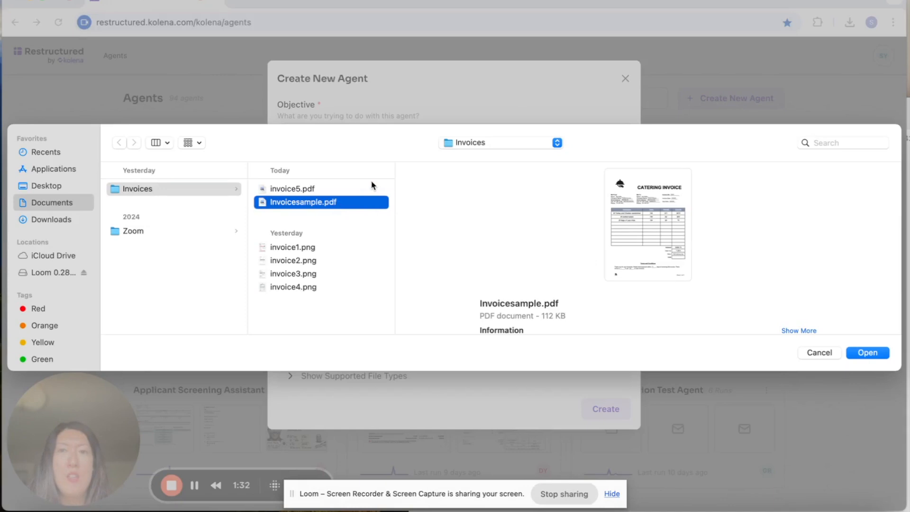
click(369, 187)
click(884, 354)
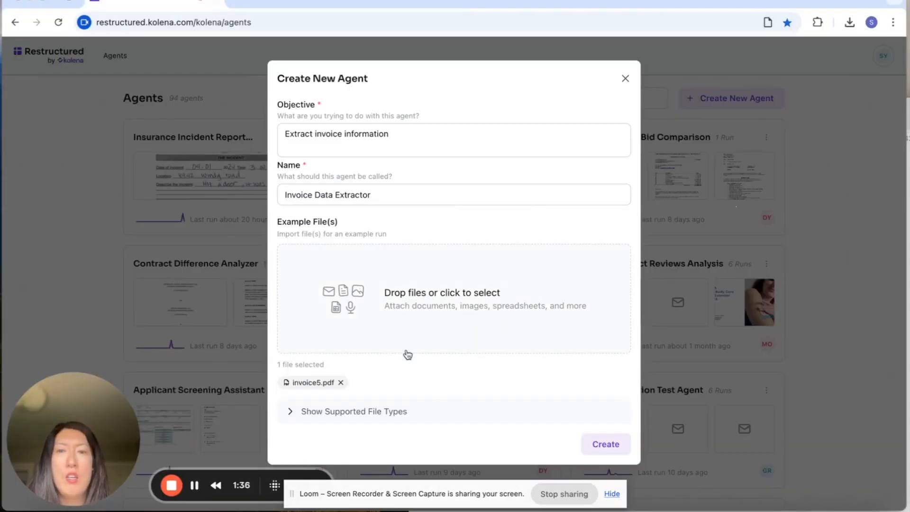
Expand the list of supported file types, then create the agent
click(351, 410)
scroll(413, 322, down, 3)
scroll(414, 322, down, 2)
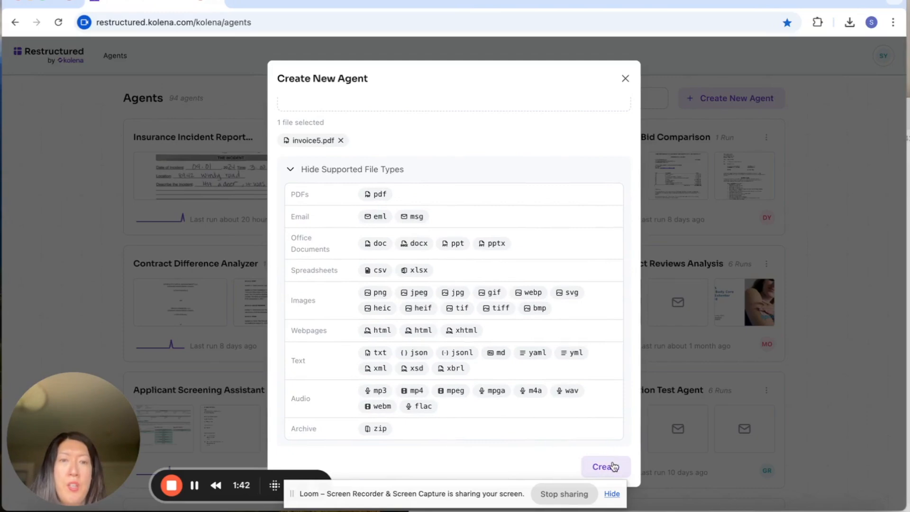
click(612, 494)
click(610, 467)
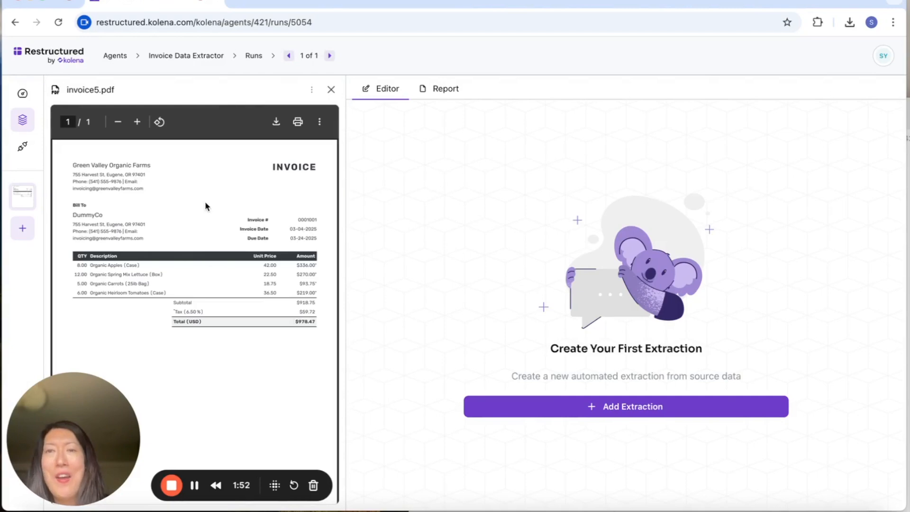
Create the first extraction with the prompt "Invoice number"
click(667, 407)
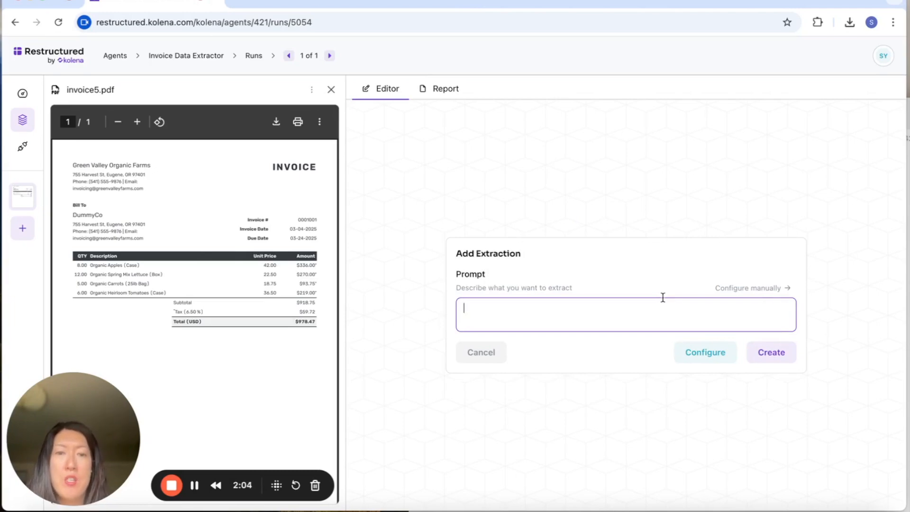
text(Invoice number)
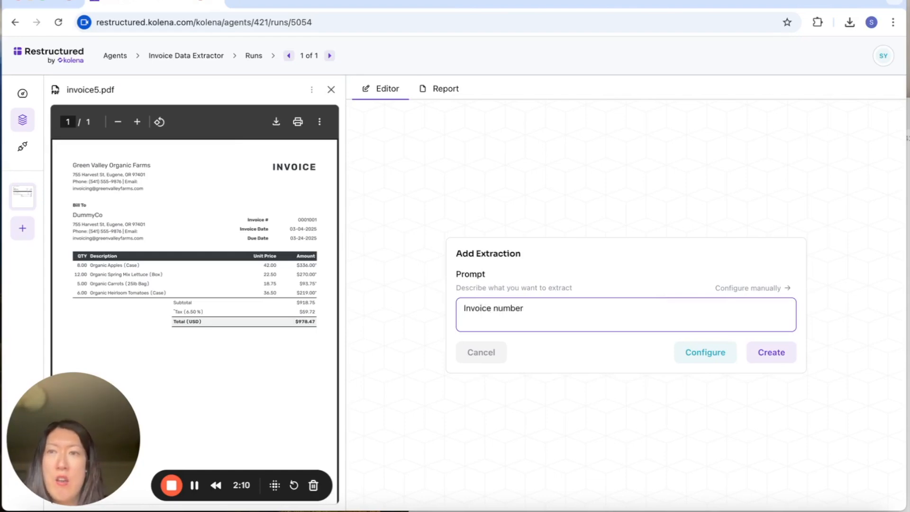
click(789, 358)
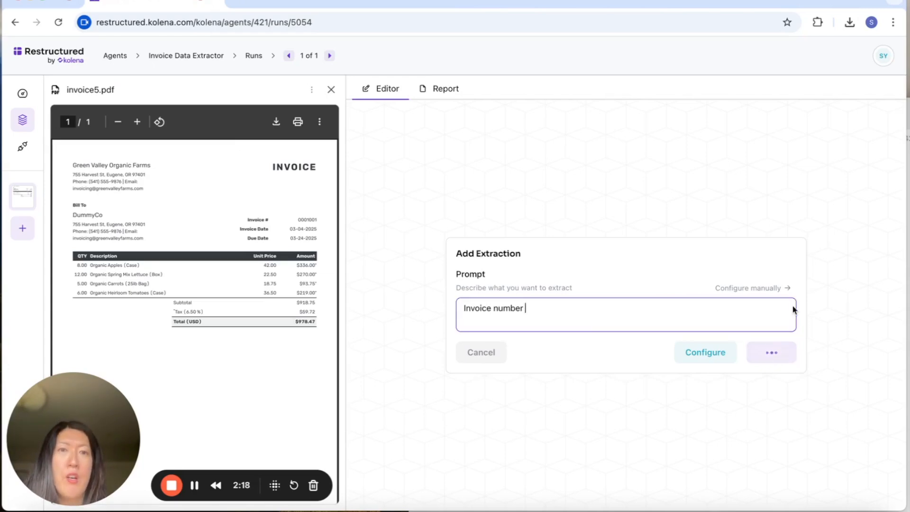
Create another extraction with the prompt "Supplier Namae"
click(733, 188)
text(Supplier Namae)
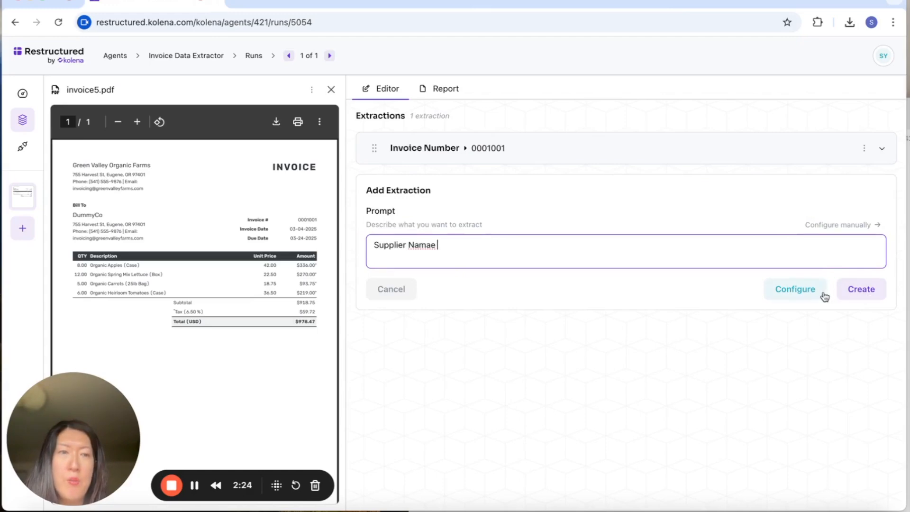
click(861, 288)
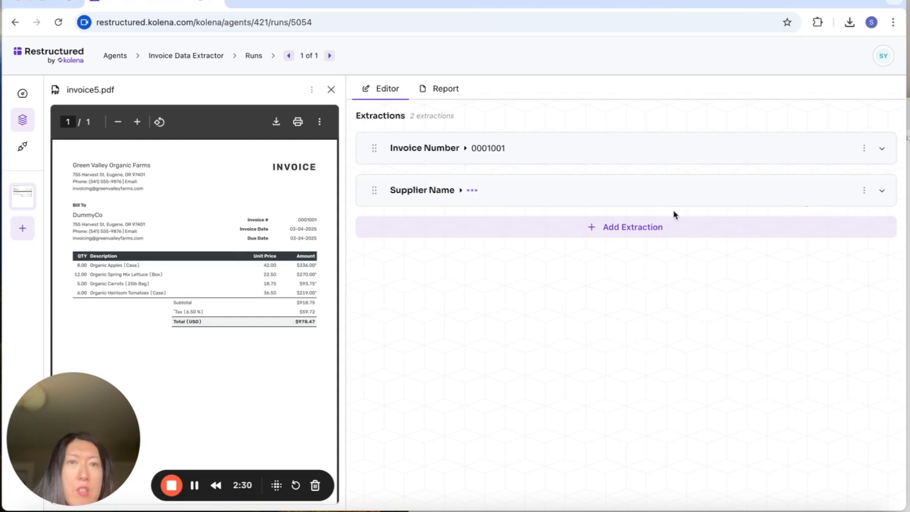
Examine the Invoice Number extraction's reasoning and editable settings, and the Supplier Name extraction's result, reasoning and prompt
click(474, 151)
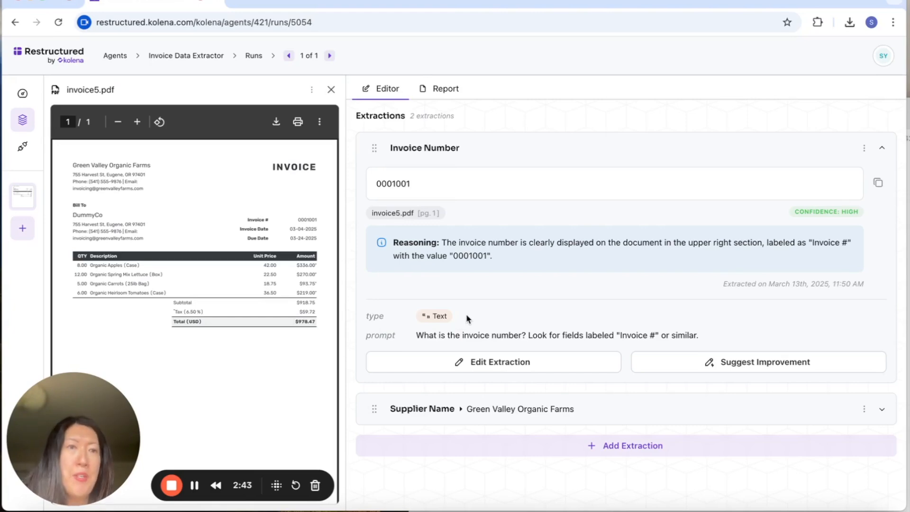
click(494, 369)
scroll(511, 355, down, 3)
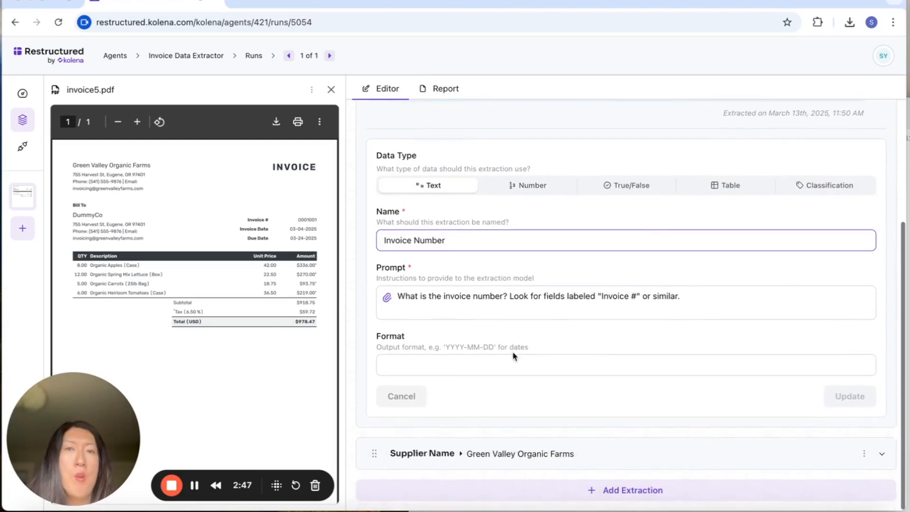
scroll(513, 355, up, 2)
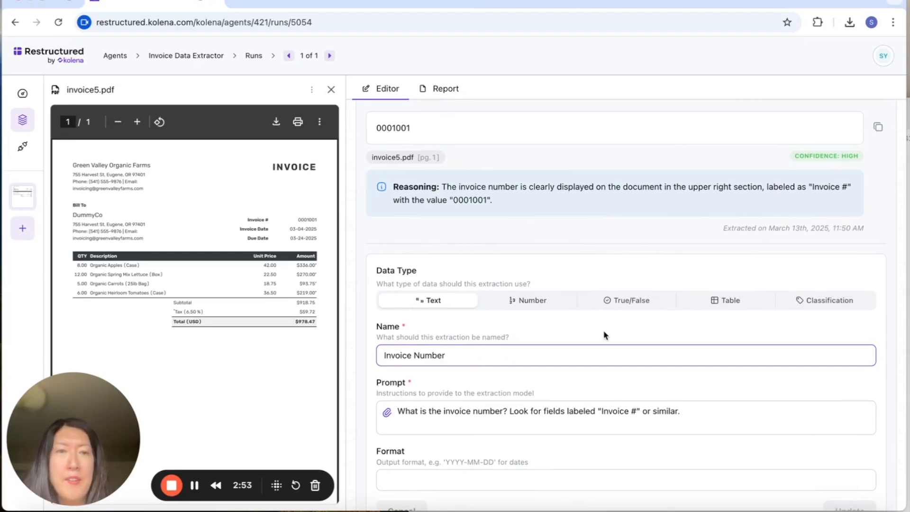
scroll(633, 313, down, 3)
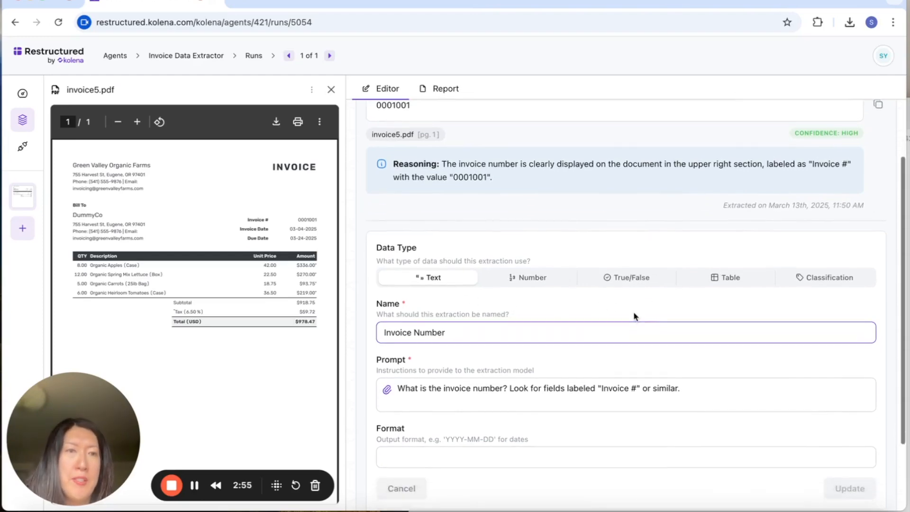
click(462, 454)
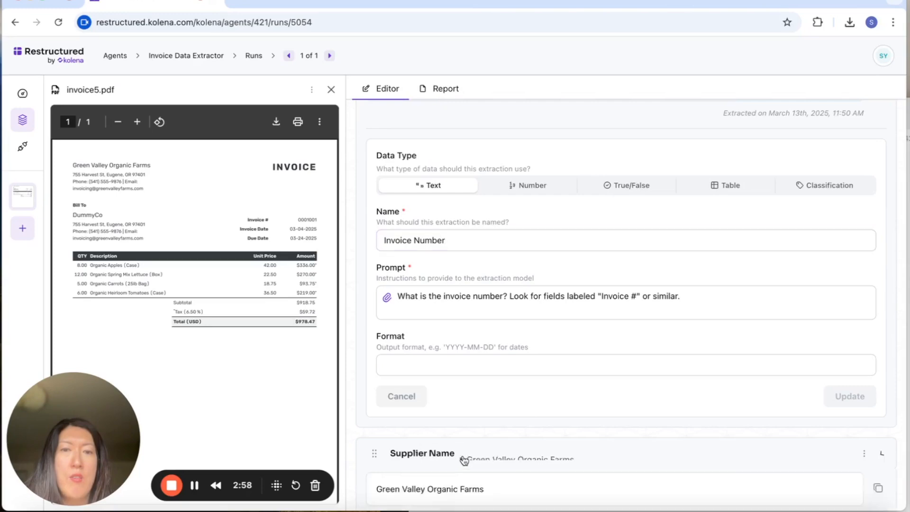
scroll(474, 441, down, 2)
scroll(478, 435, down, 3)
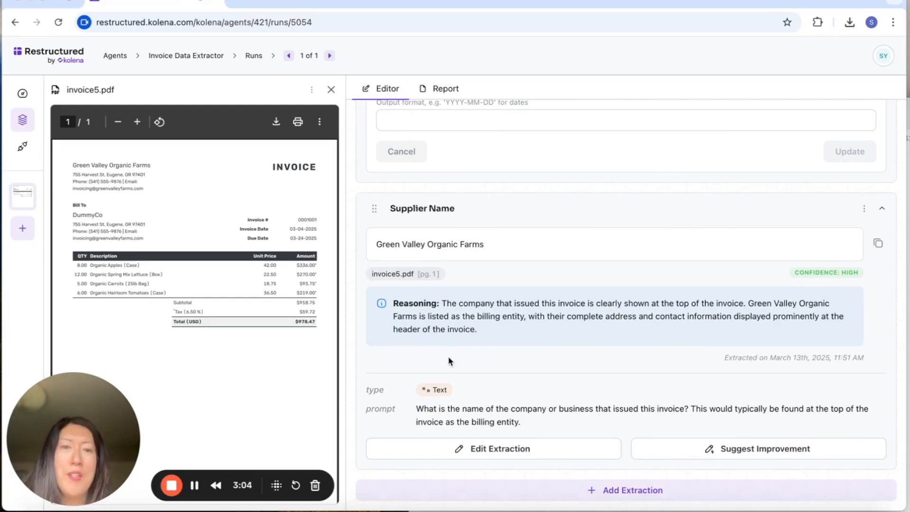
Configure a new extraction from the prompt "Tax", setting its data type to True/False and its name to Tax
click(647, 492)
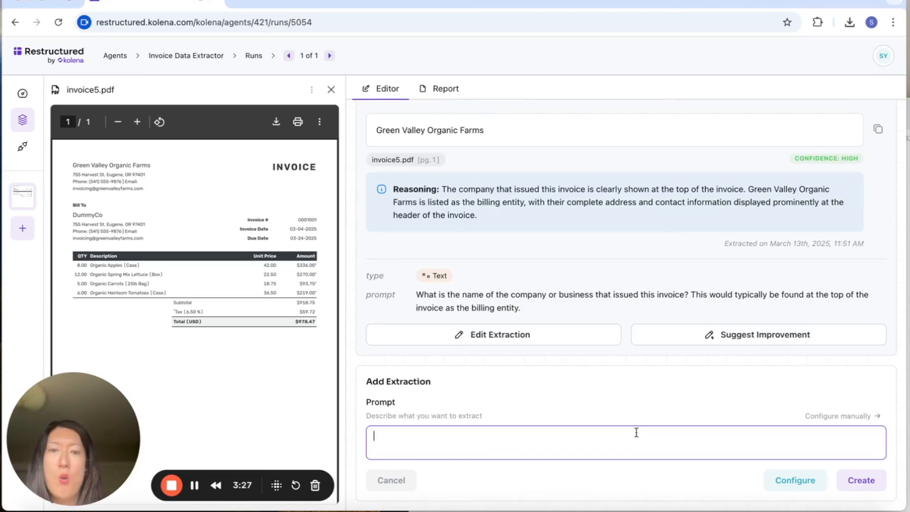
text(Tax)
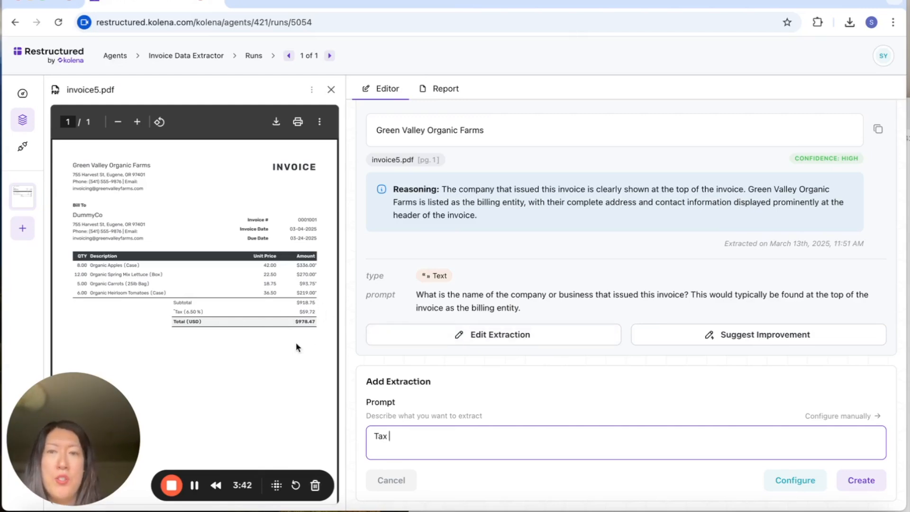
click(800, 488)
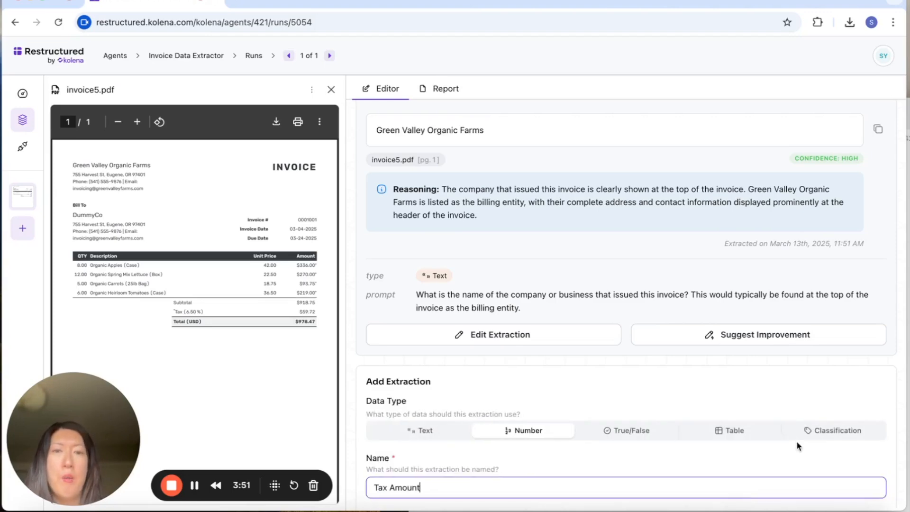
scroll(797, 441, down, 3)
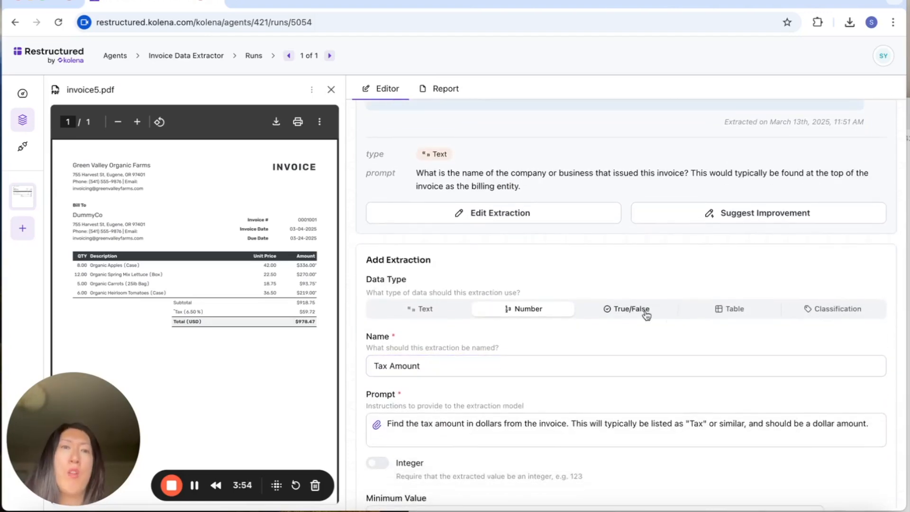
click(644, 311)
key(BackSpace)
key(BackSpace)
key(BackSpace)
key(BackSpace)
key(BackSpace)
key(BackSpace)
key(BackSpace)
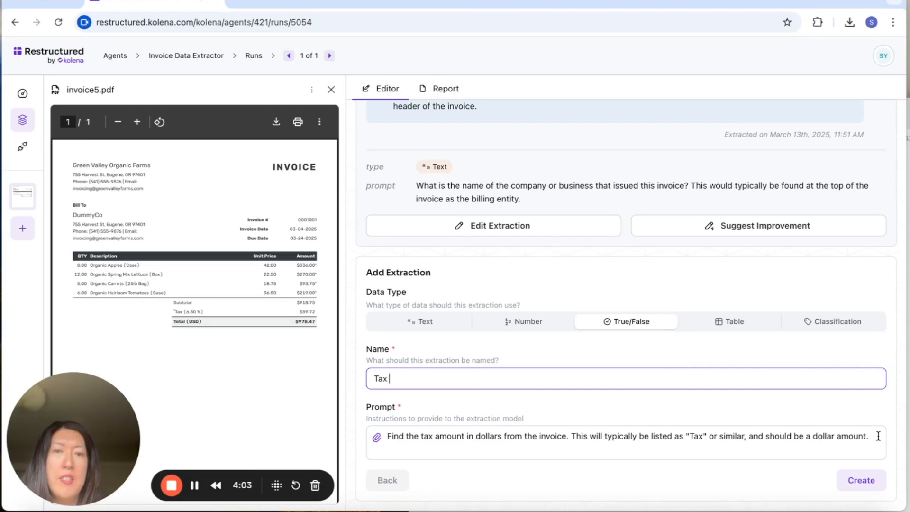
Replace the Tax extraction's prompt with "Is there a tax amount" and create the extraction
drag(878, 435, 250, 442)
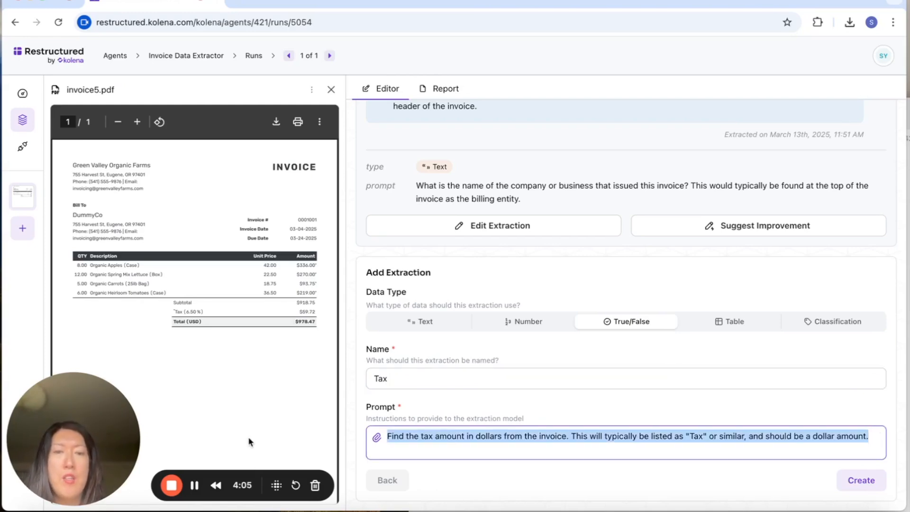
text(IS there)
key(BackSpace)
key(BackSpace)
key(BackSpace)
key(BackSpace)
text(s there a tax amount)
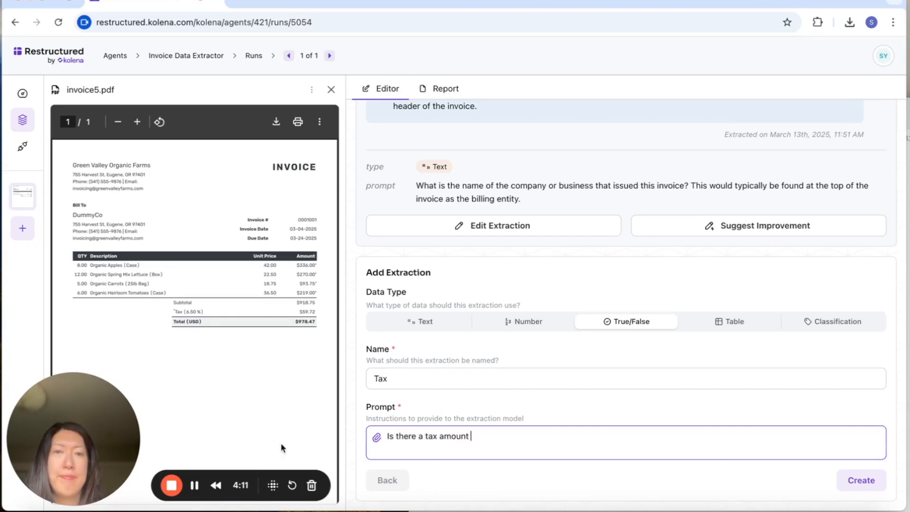
click(848, 481)
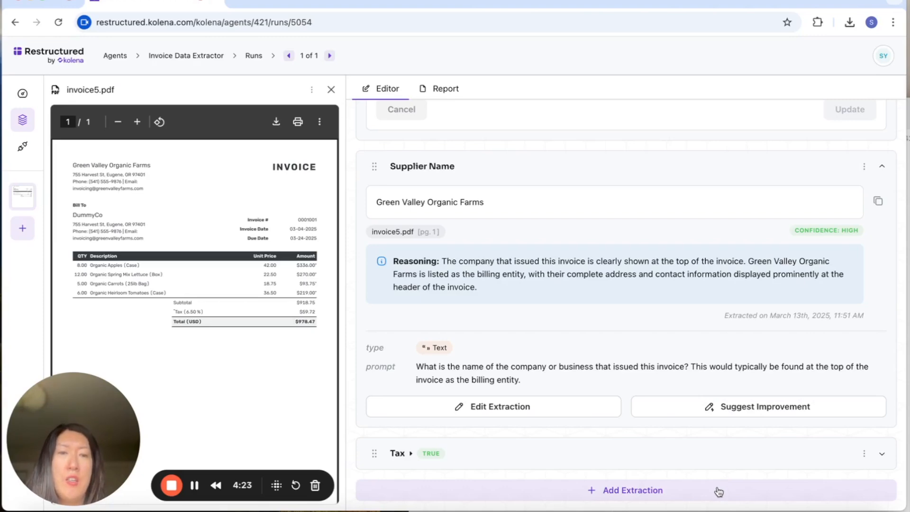
Start a new extraction from the prompt "Product Category" and open its detailed configuration
click(716, 490)
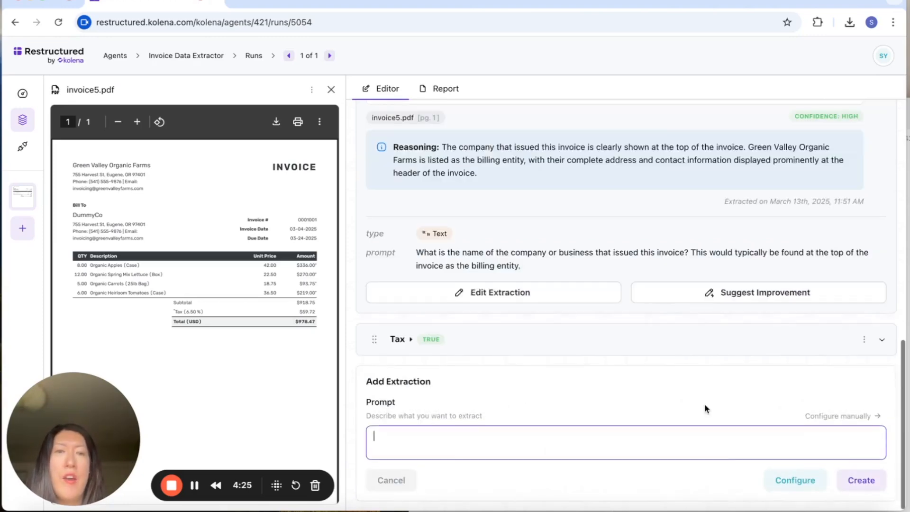
text(Product T)
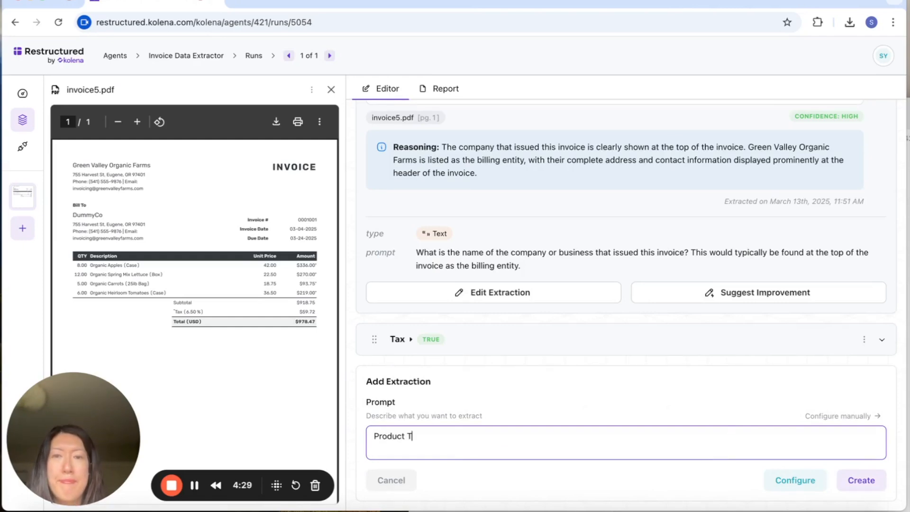
text(y)
key(BackSpace)
text(ategory)
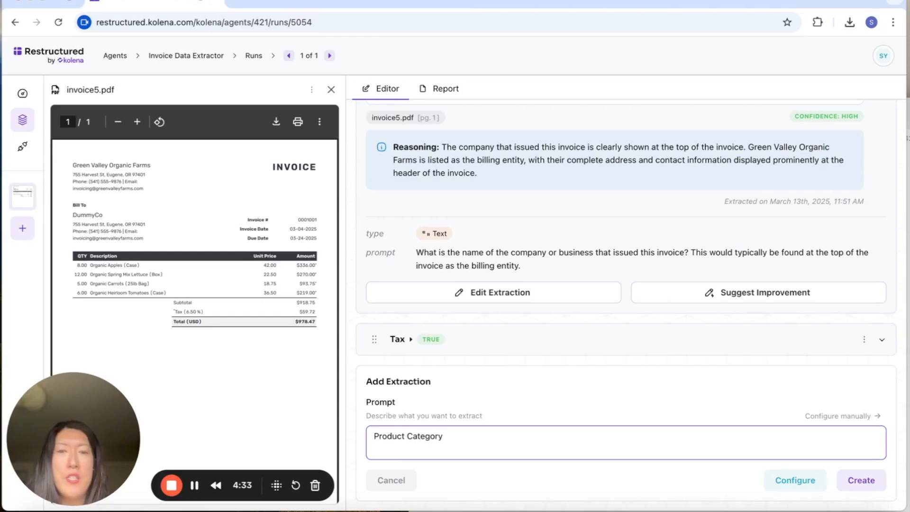
click(820, 487)
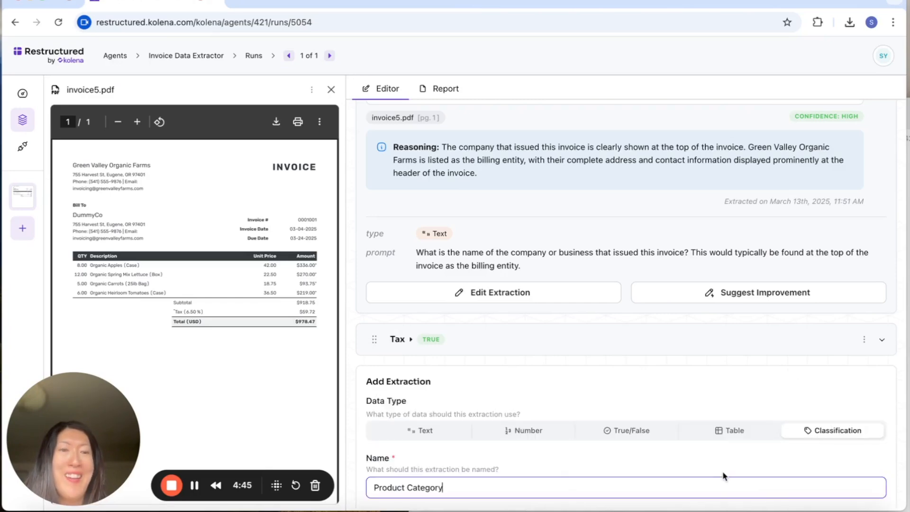
Allow multiple classes for the Product Category classification and create the extraction
scroll(713, 478, down, 4)
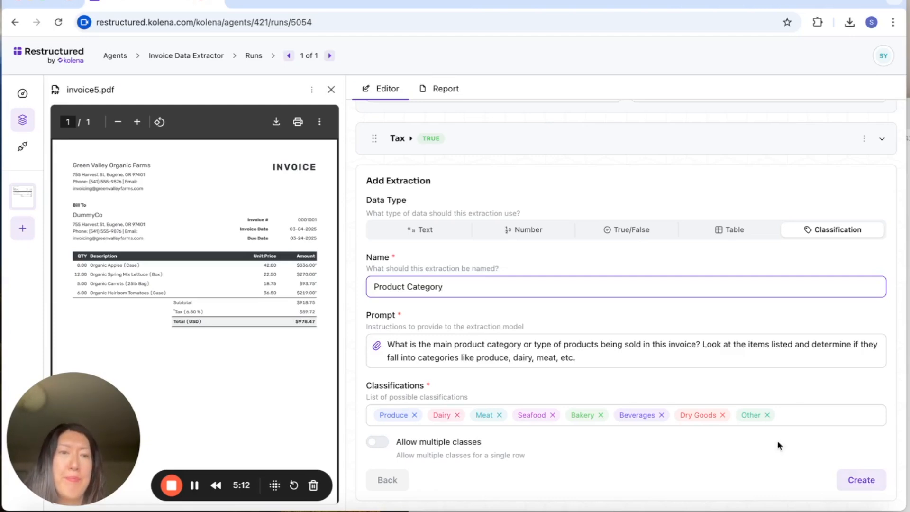
click(382, 443)
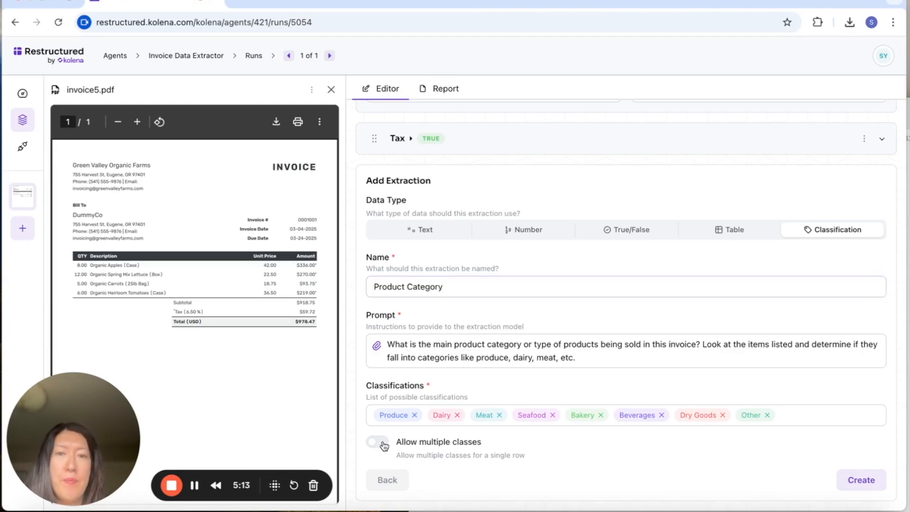
click(861, 480)
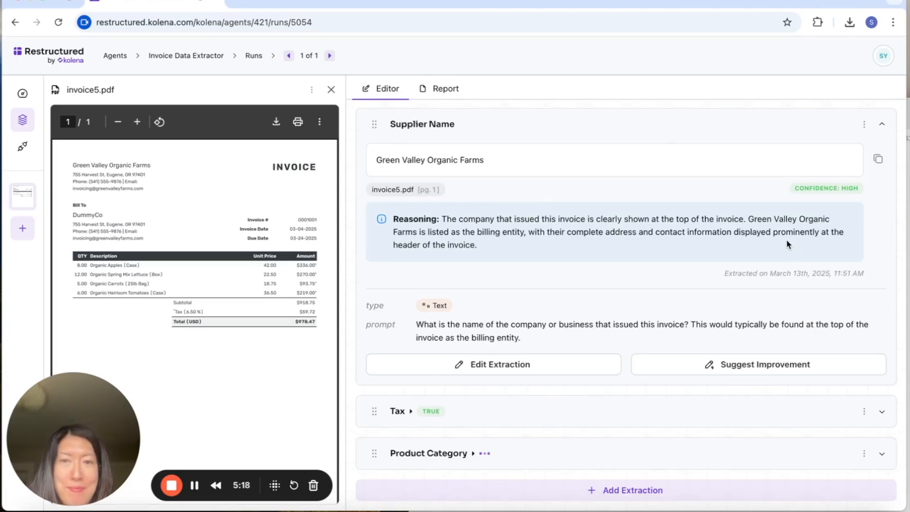
Review the existing extractions and examine the Tax extraction's result, reasoning, type and prompt
scroll(590, 275, up, 10)
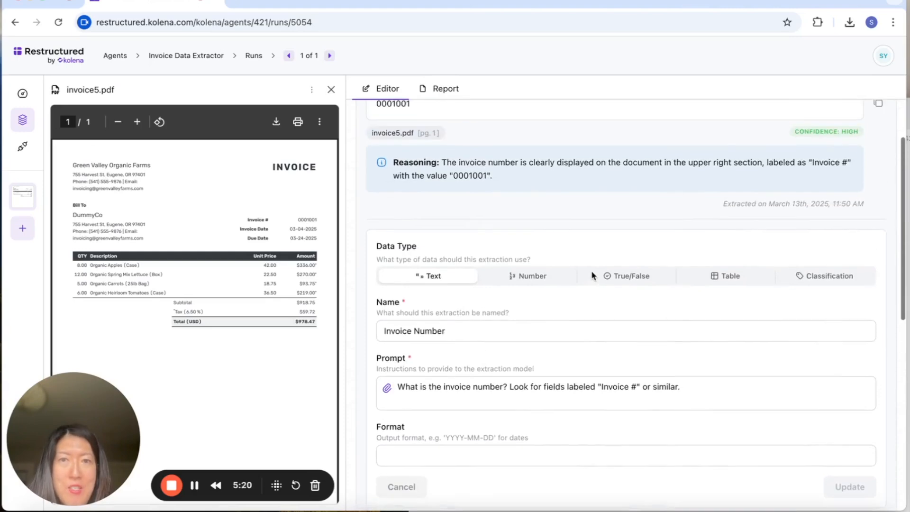
scroll(747, 262, down, 5)
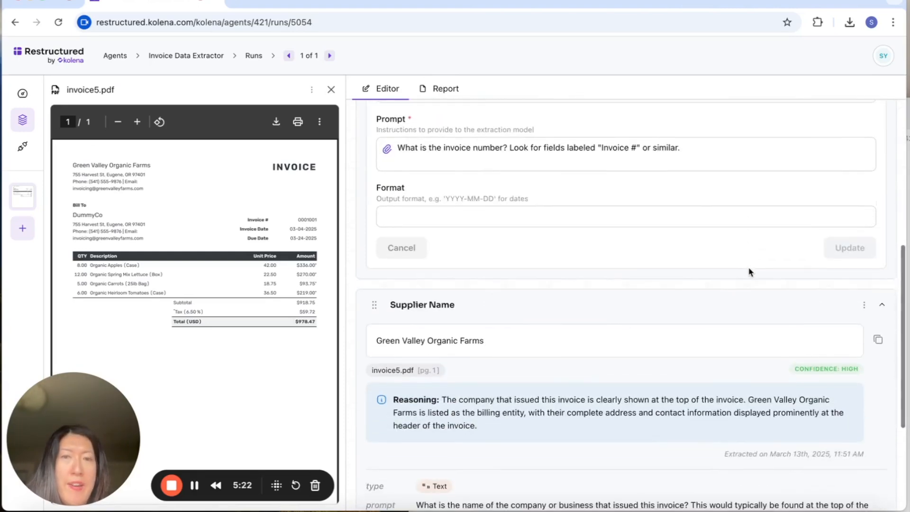
scroll(741, 282, down, 2)
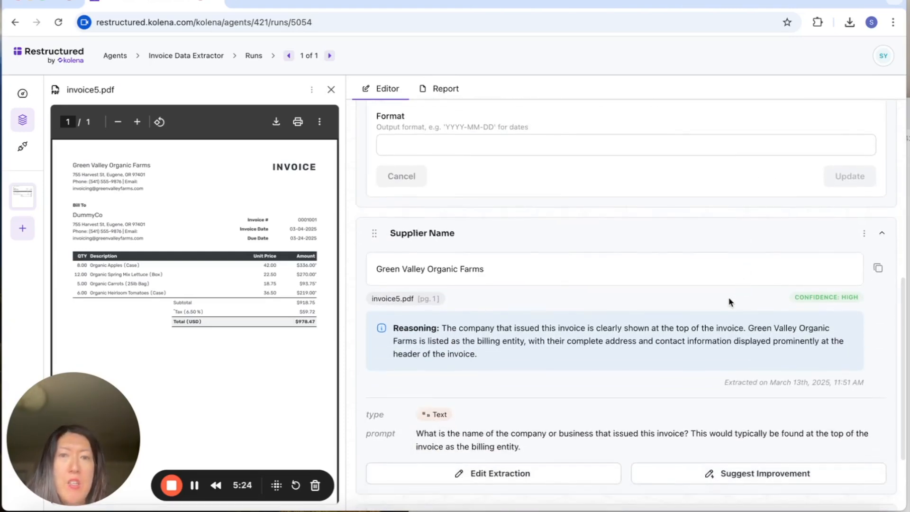
scroll(717, 299, down, 3)
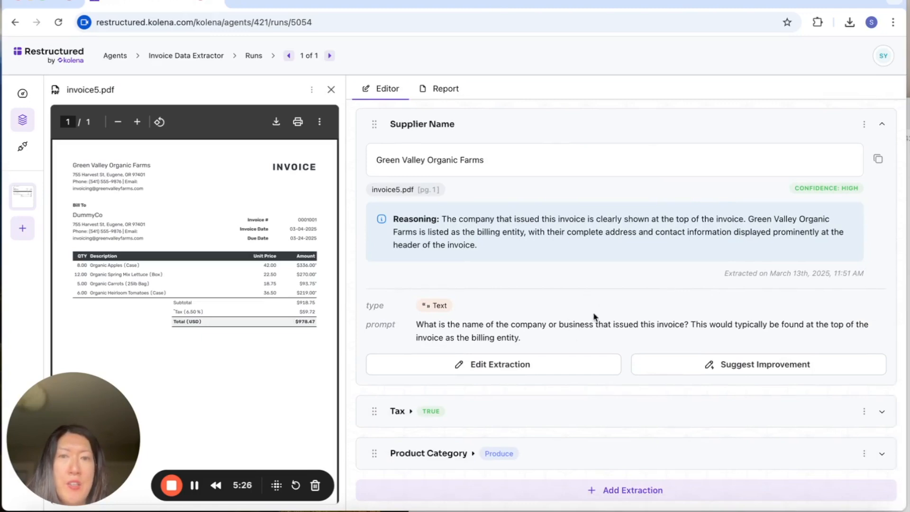
click(419, 415)
scroll(419, 415, down, 5)
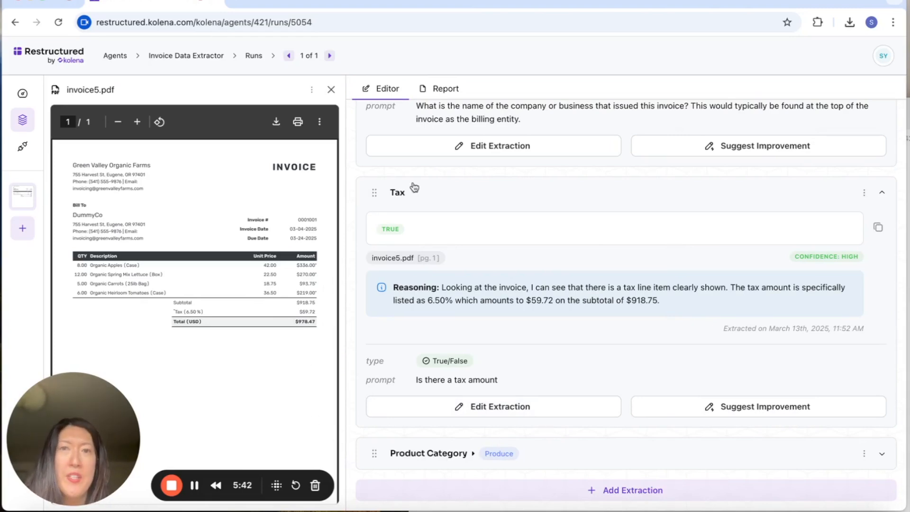
scroll(412, 187, up, 10)
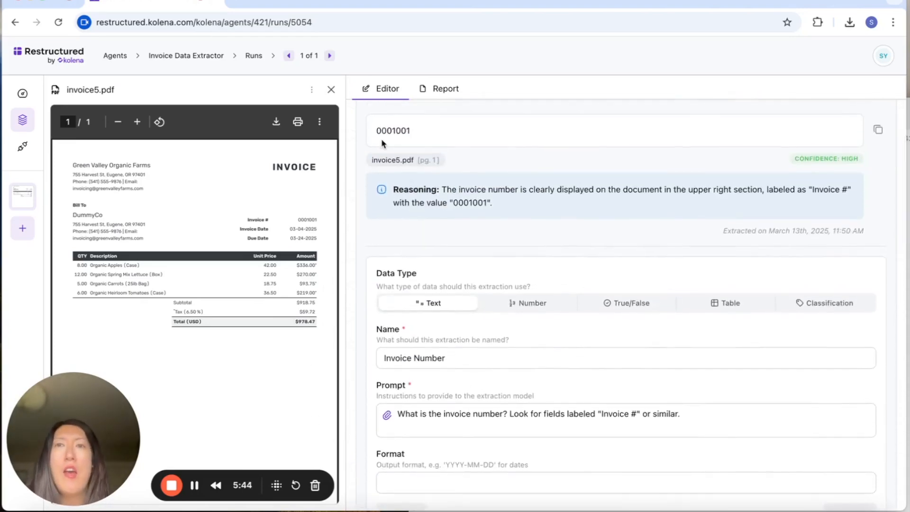
From the agent's runs list, add Invoicesample.pdf and invoice1.png through invoice4.png as 5 separate runs
click(254, 57)
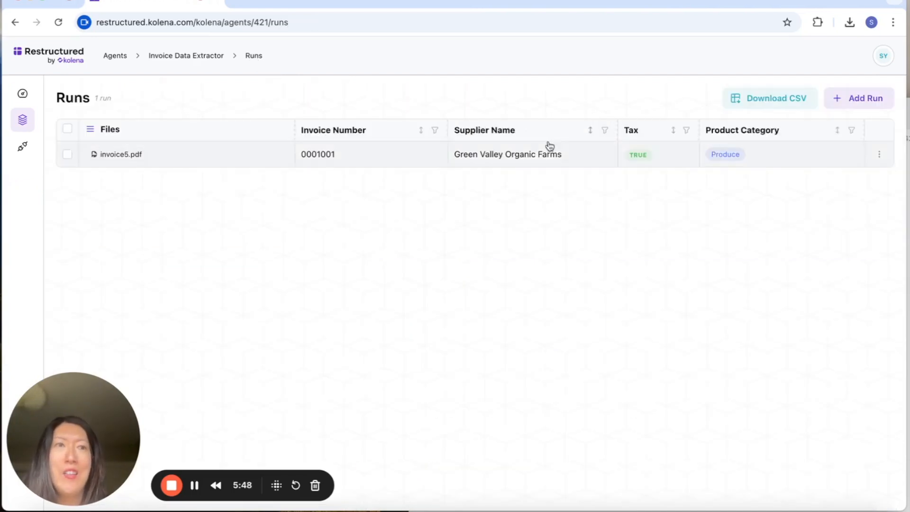
click(865, 97)
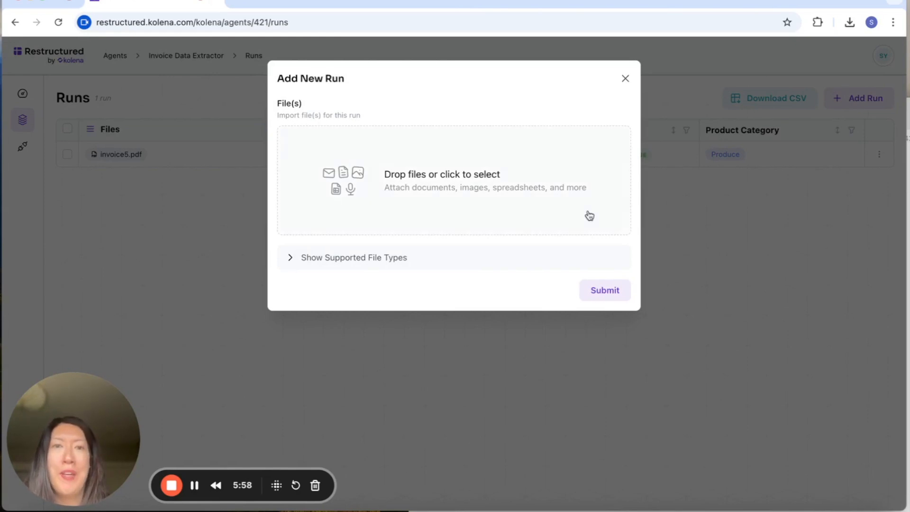
click(550, 205)
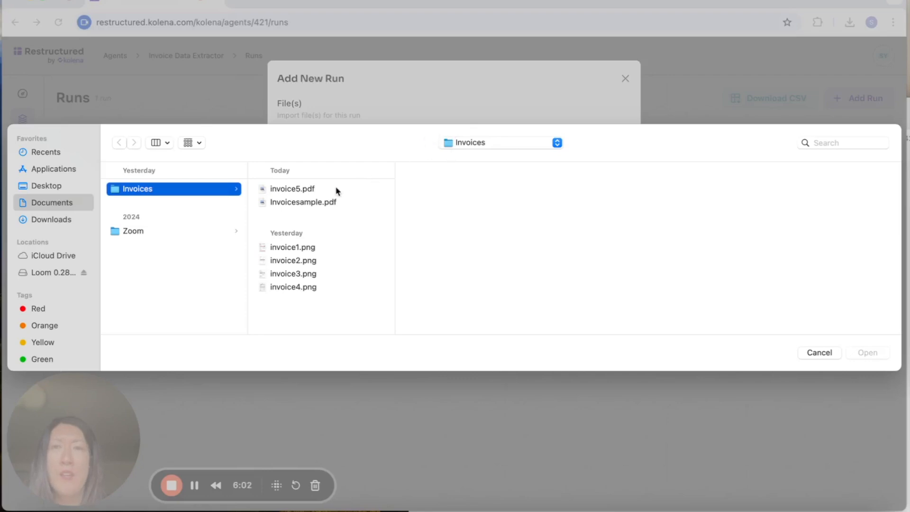
click(331, 201)
shift+click(315, 288)
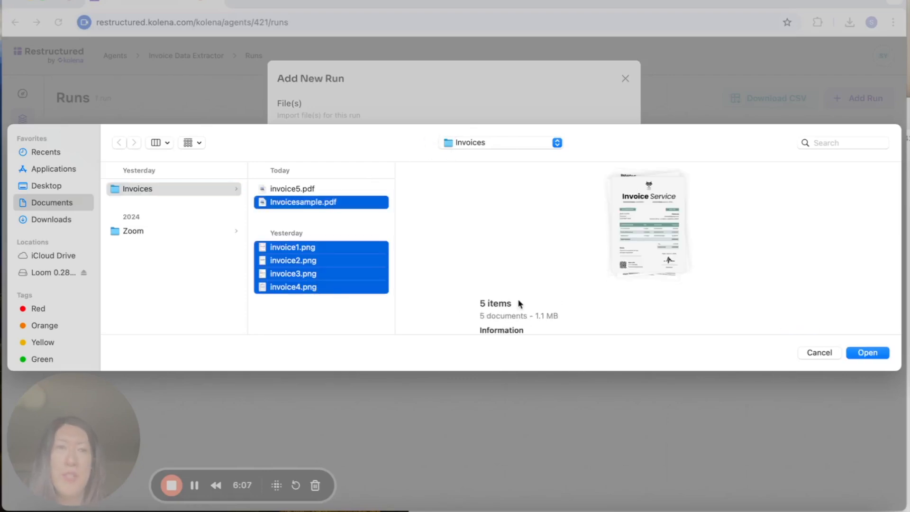
click(865, 352)
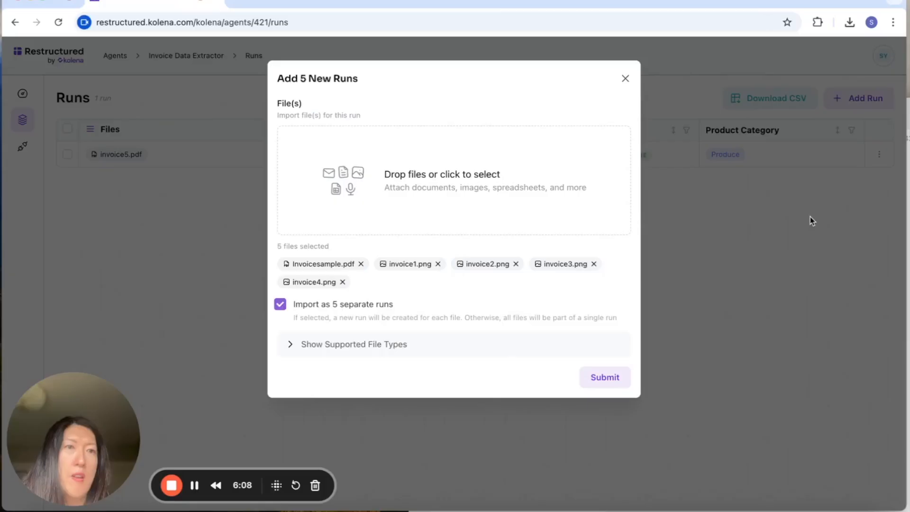
click(623, 383)
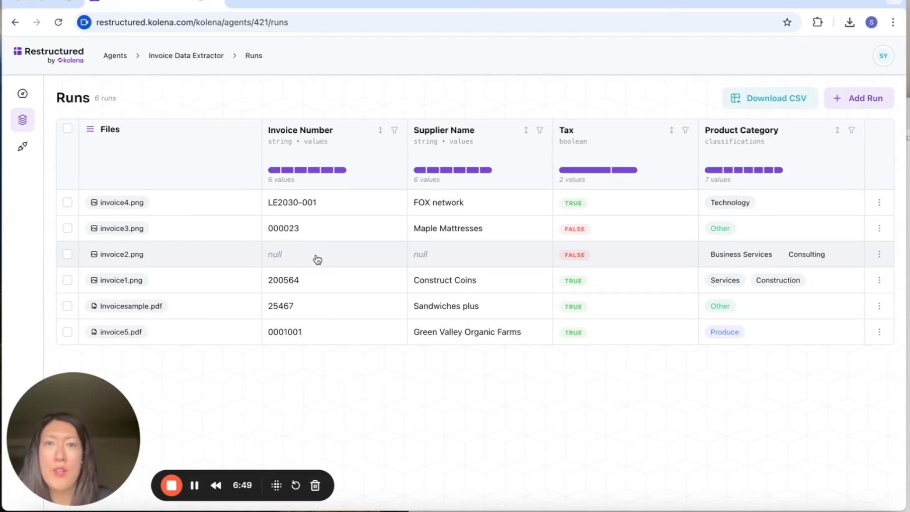
In the invoice2.png run, submit the improvement suggestion "Client should be considered supplier" for the Supplier Name extraction
click(145, 262)
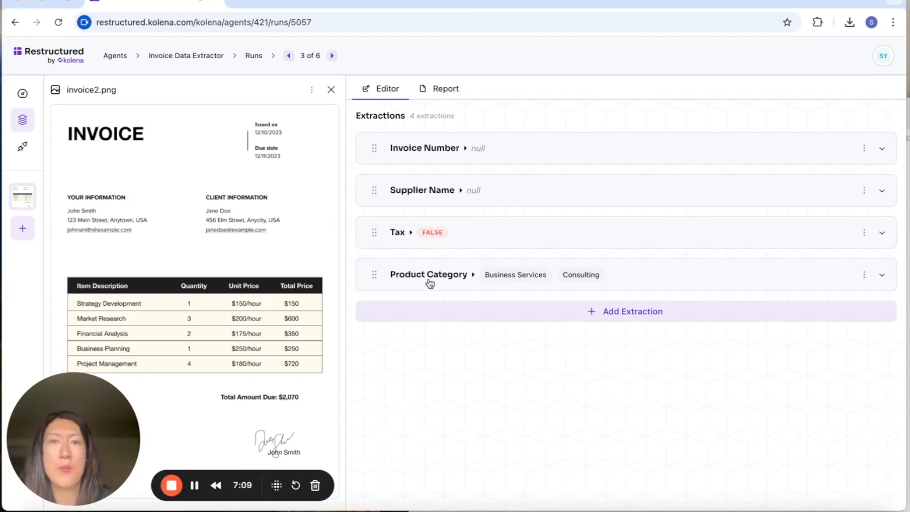
click(462, 191)
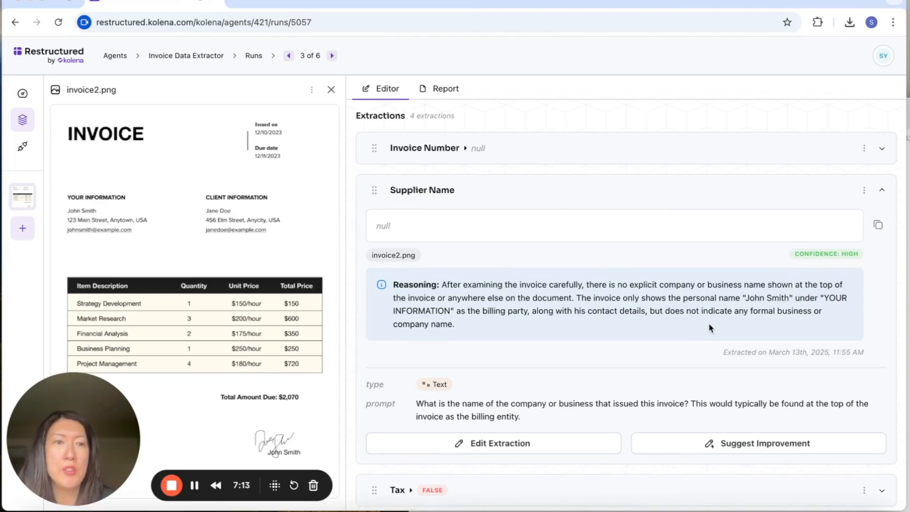
scroll(709, 323, down, 1)
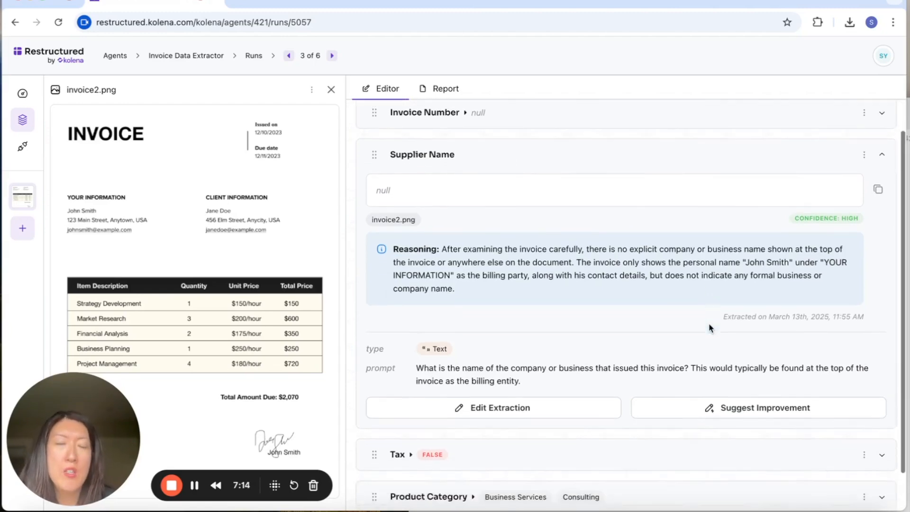
click(705, 409)
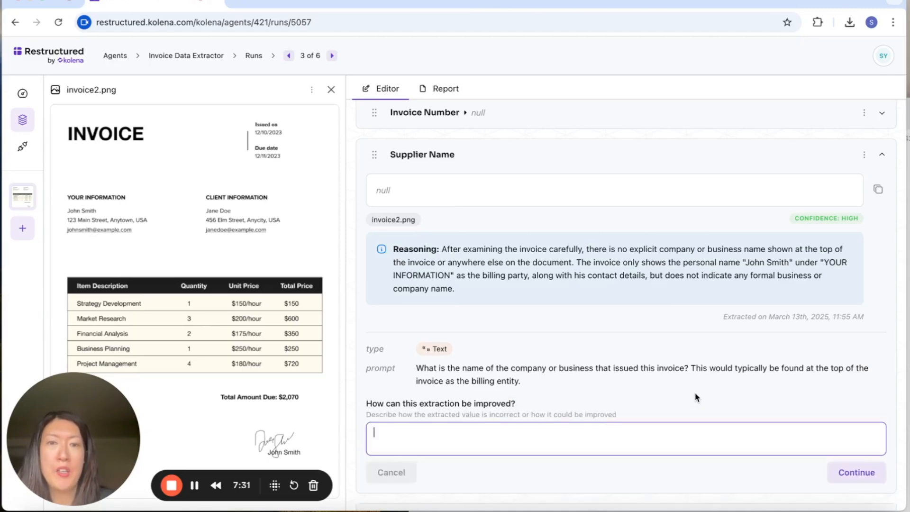
text(Client should b)
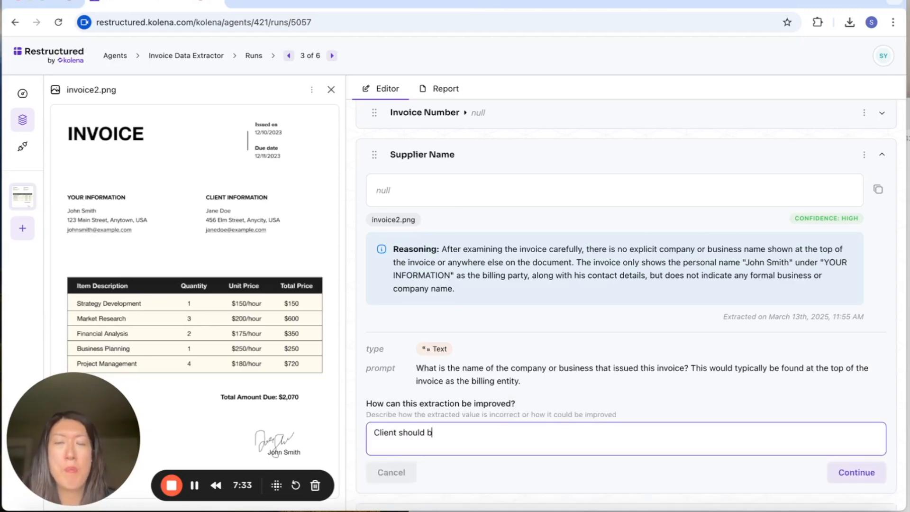
text(e considered)
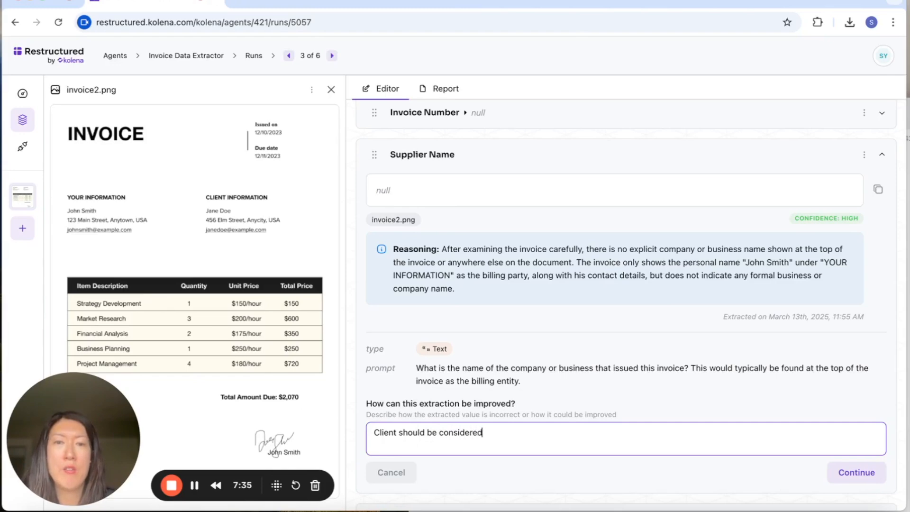
text( supplier)
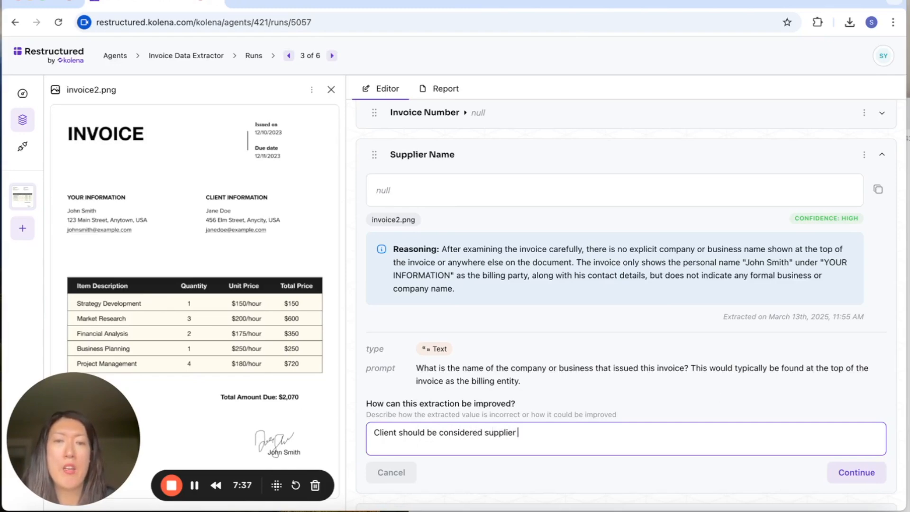
scroll(731, 388, down, 2)
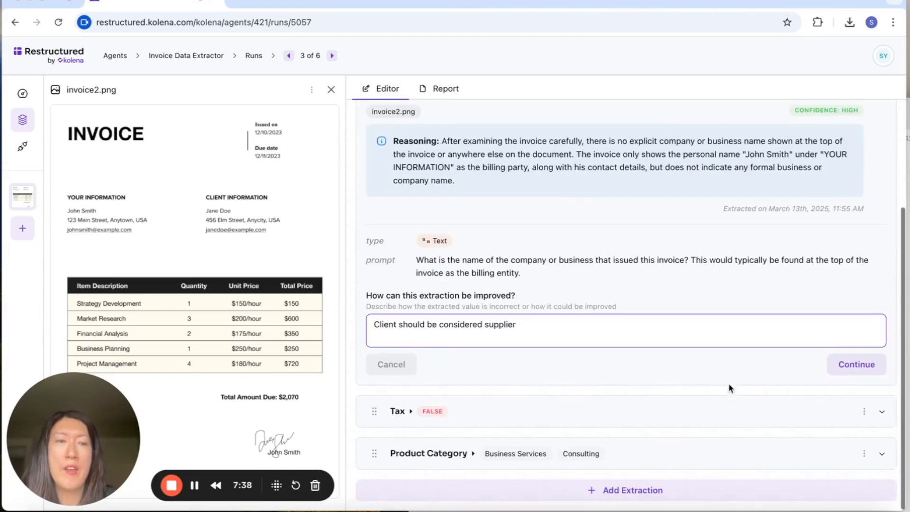
click(841, 370)
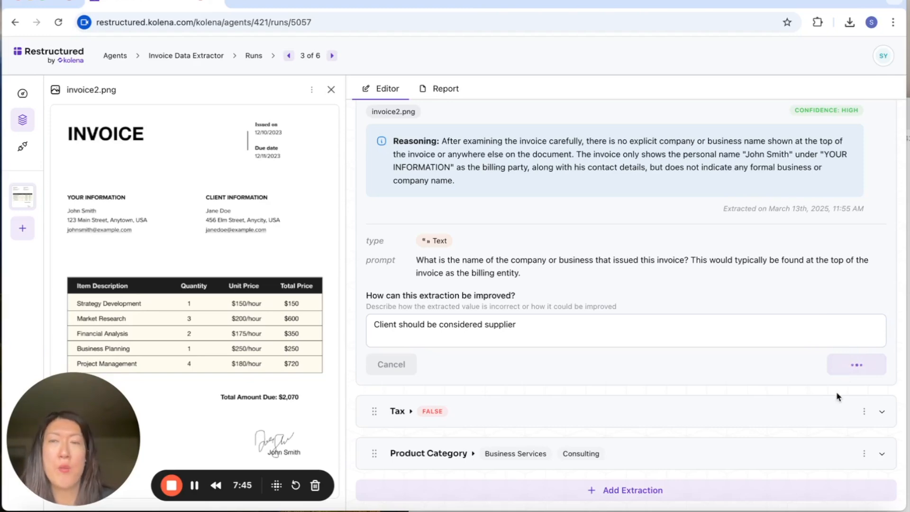
Examine the suggested Supplier Name prompt and compare it with the invoices and extraction reasoning in the other runs
scroll(834, 374, up, 3)
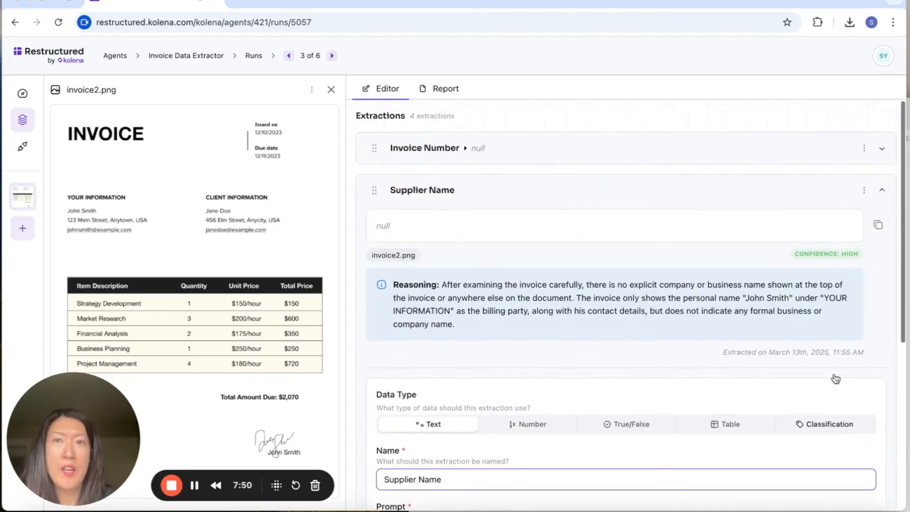
scroll(832, 360, down, 3)
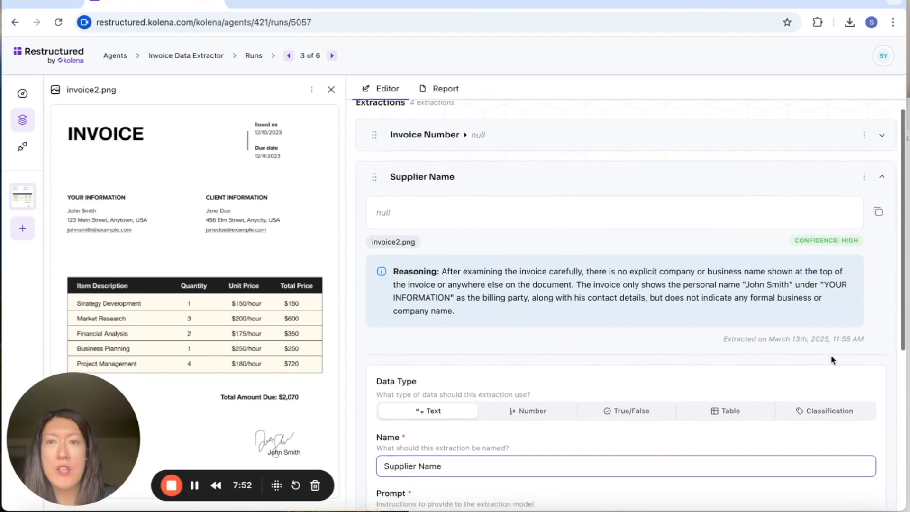
click(289, 56)
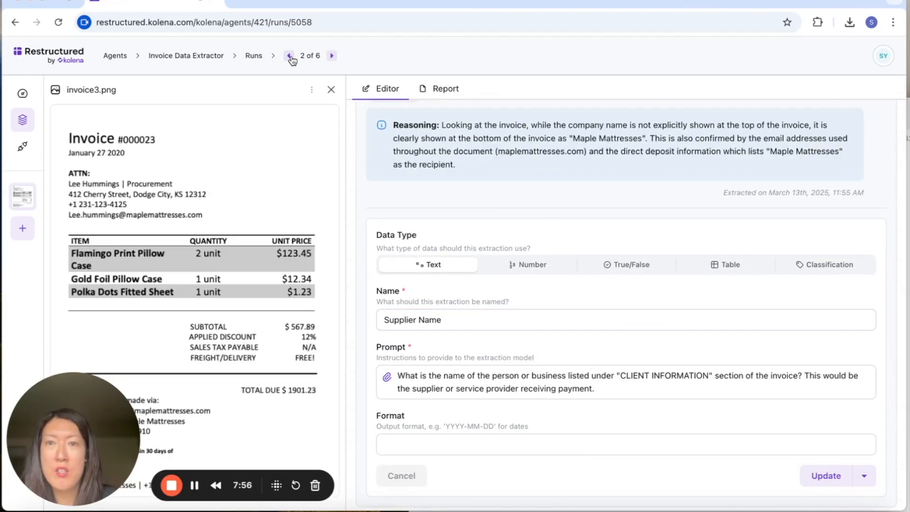
click(289, 56)
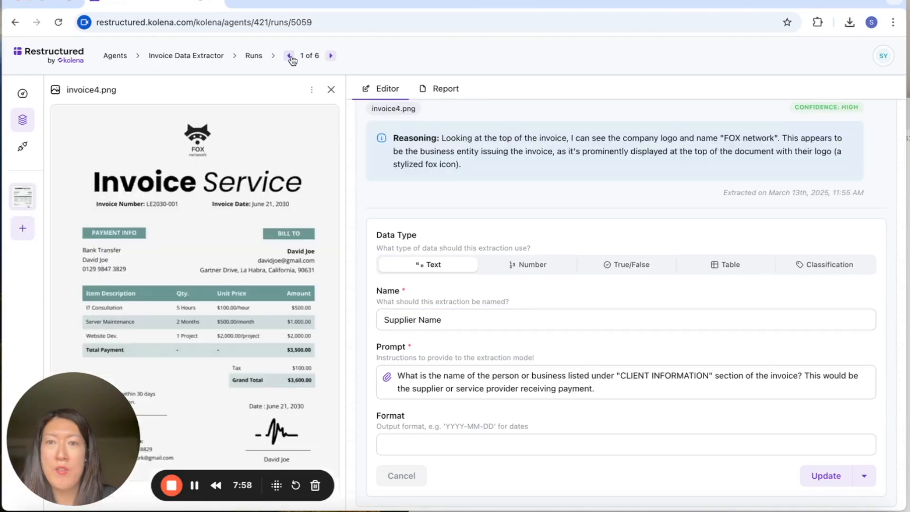
click(290, 56)
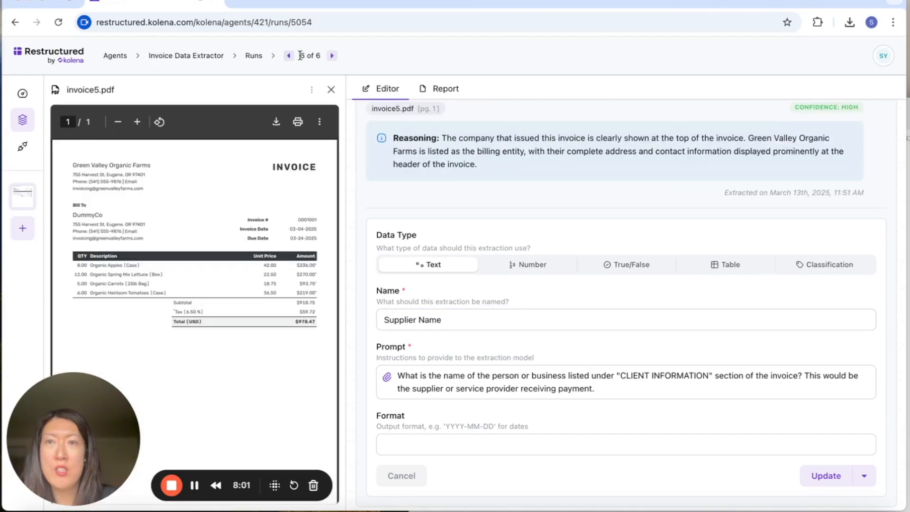
click(289, 56)
click(289, 56)
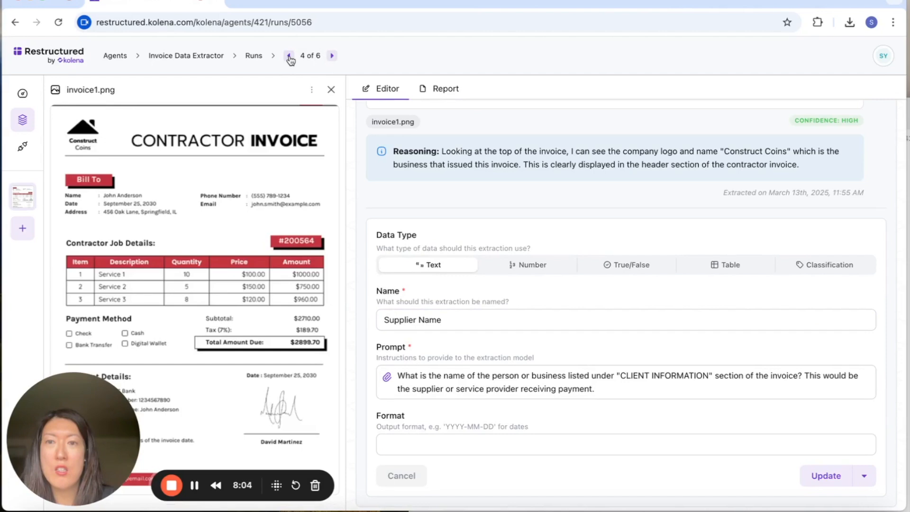
click(289, 56)
click(331, 55)
click(332, 55)
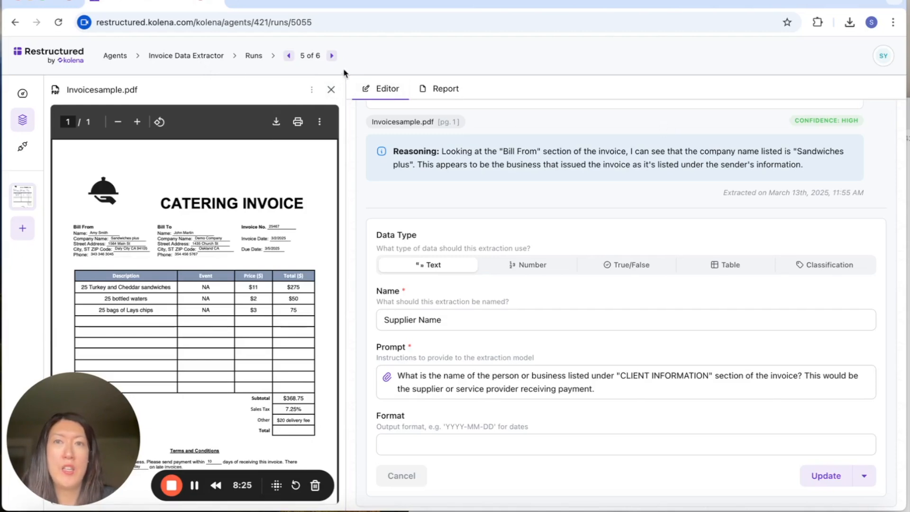
Close the invoice preview and create a new extraction with the prompt "Total including tax"
click(330, 89)
scroll(275, 472, down, 3)
click(339, 327)
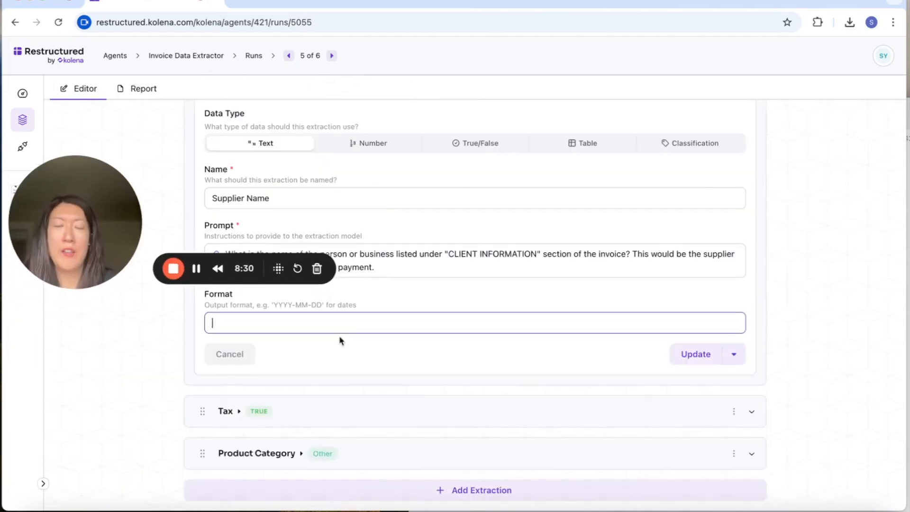
click(467, 493)
text(Total )
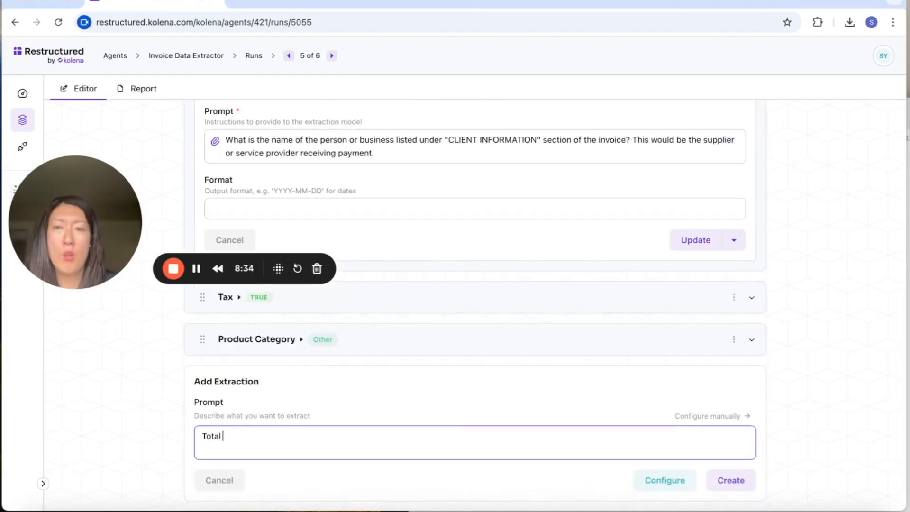
text(including tax)
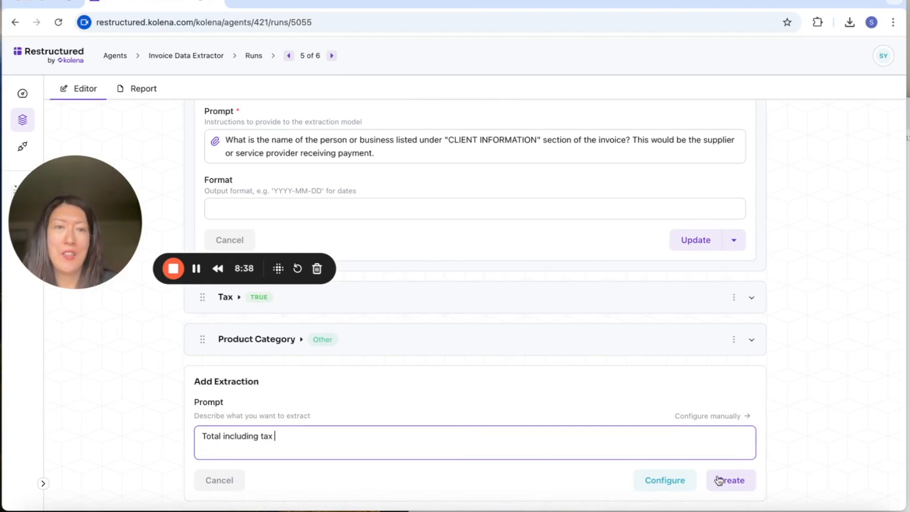
click(667, 464)
click(742, 487)
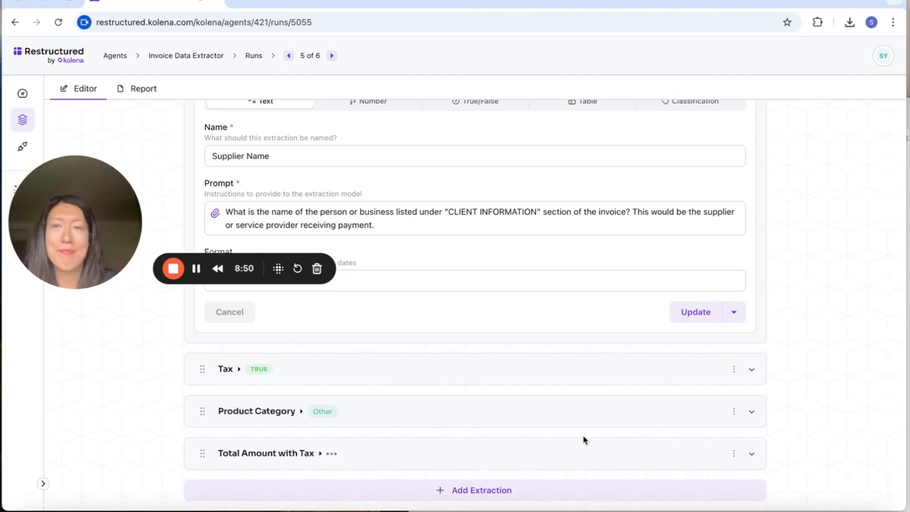
Review the new total-with-tax values in the agent's runs list and compare the Invoicesample.pdf result with the totals on its invoice
scroll(585, 440, up, 6)
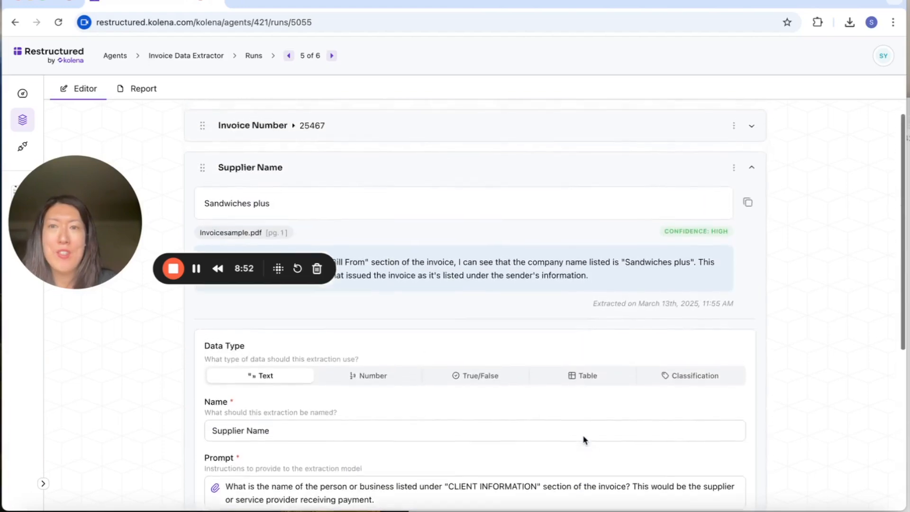
scroll(584, 440, up, 1)
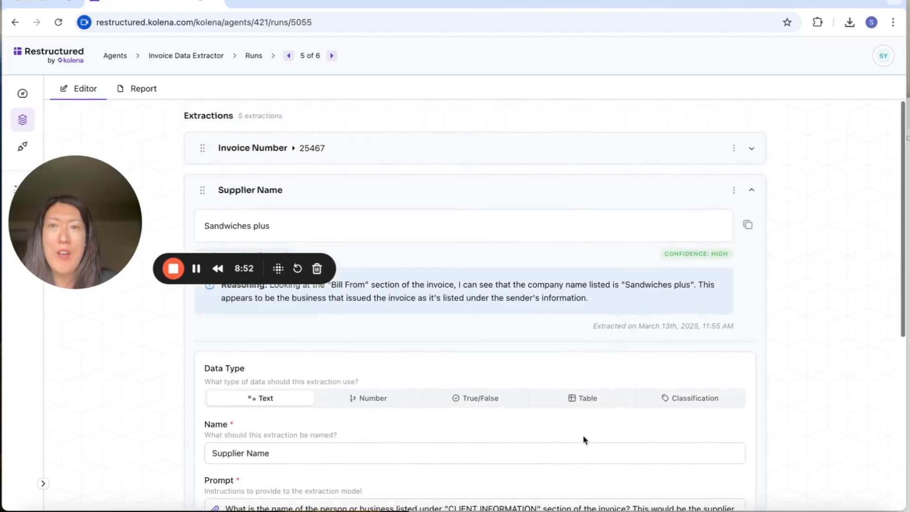
click(254, 57)
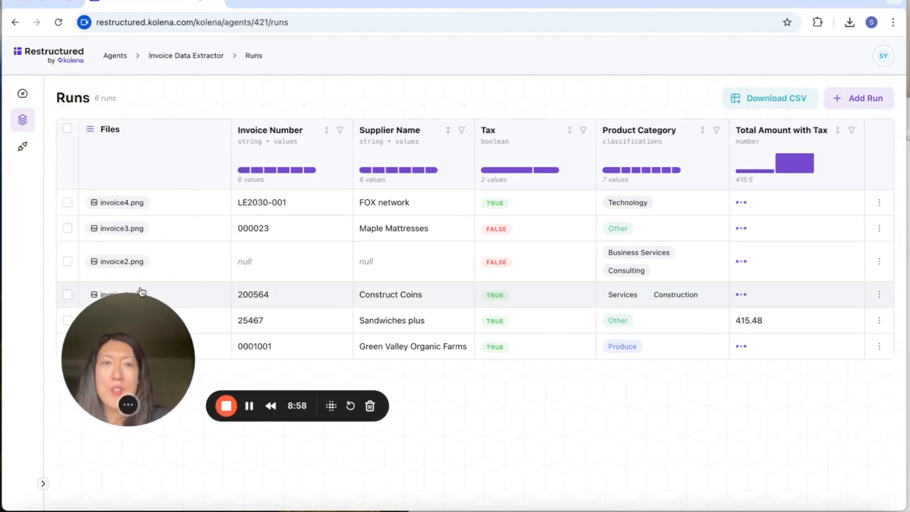
drag(141, 291, 140, 334)
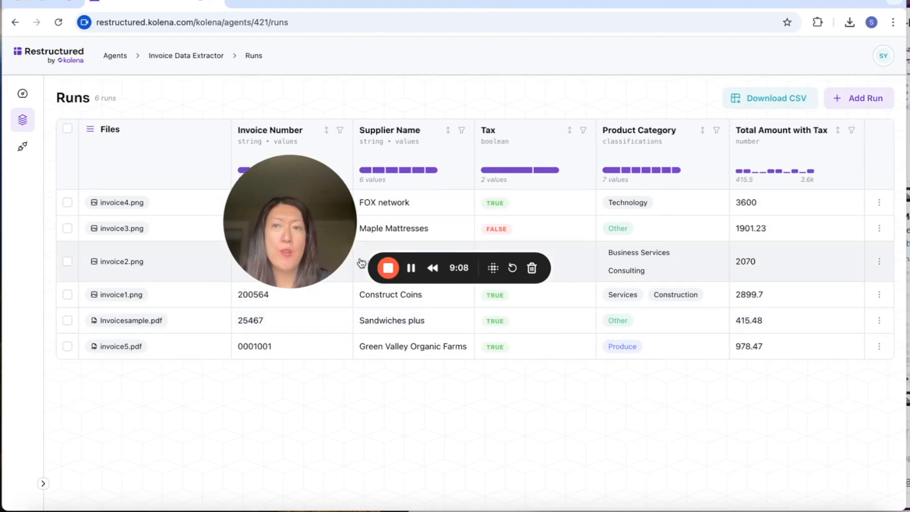
click(190, 320)
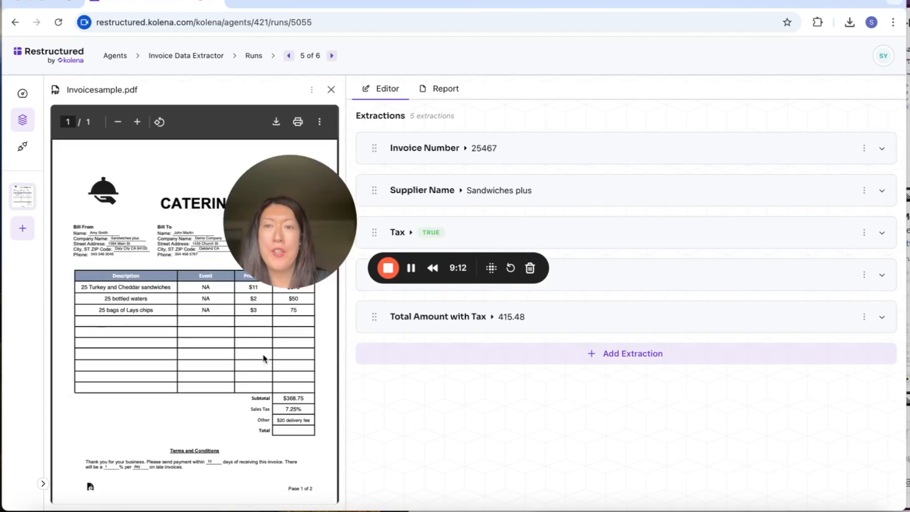
scroll(263, 358, down, 1)
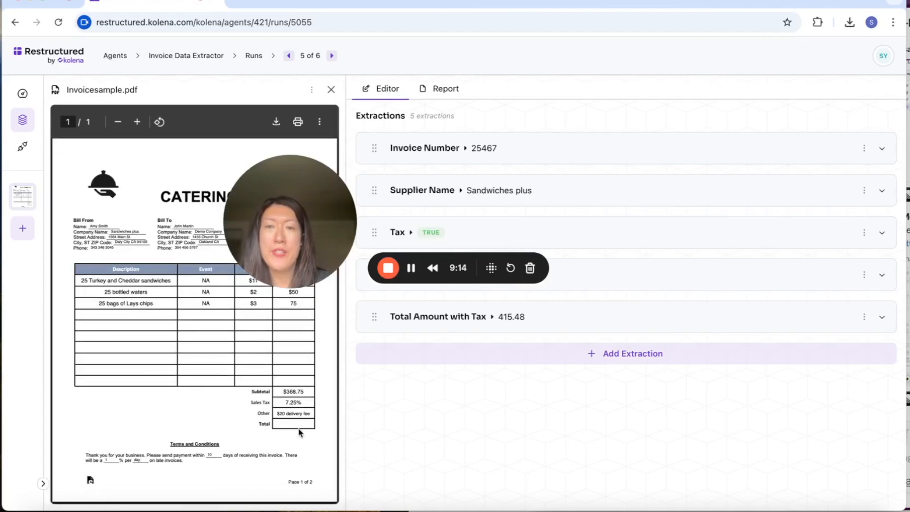